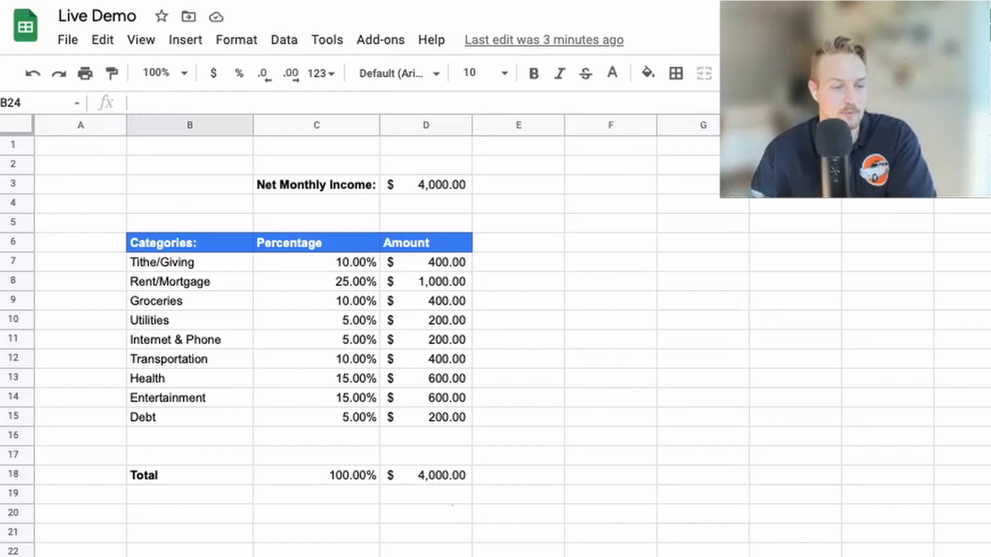
# Step: Enter the label "Net Monthly Income:" in C23 and the amount 4000 in D23
pyautogui.click(290, 454)
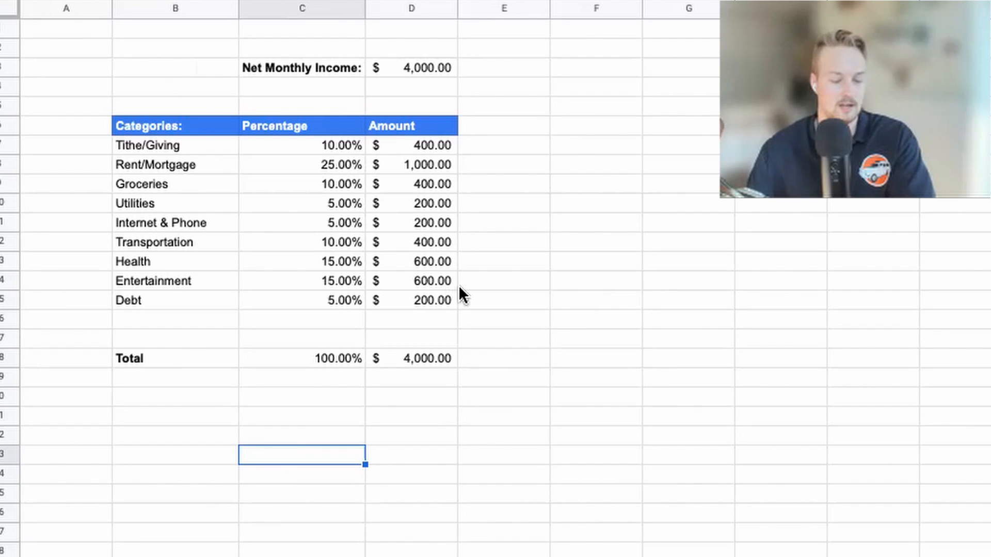
pyautogui.write('E')
pyautogui.press('BackSpace')
pyautogui.write('Net M')
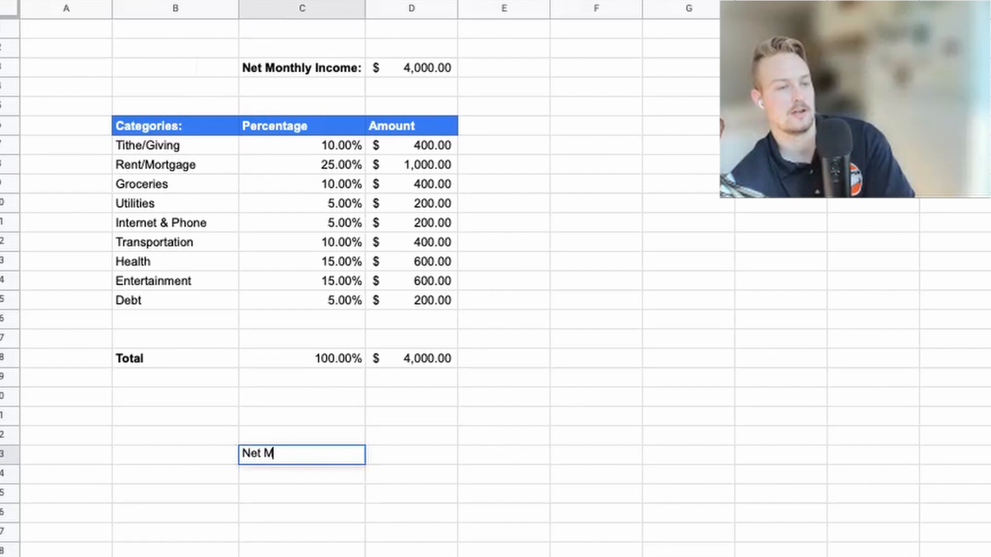
pyautogui.write('onthly Income:')
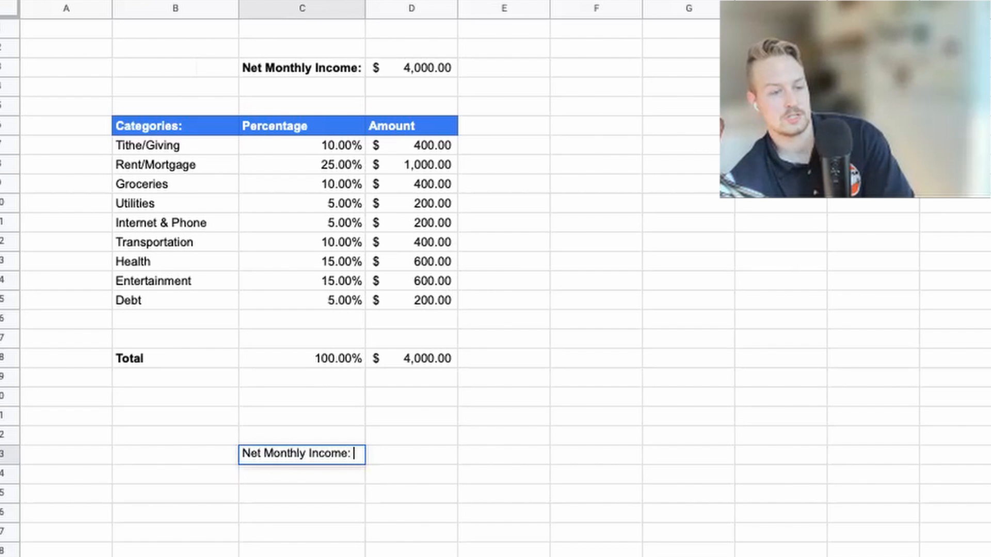
pyautogui.press('Tab')
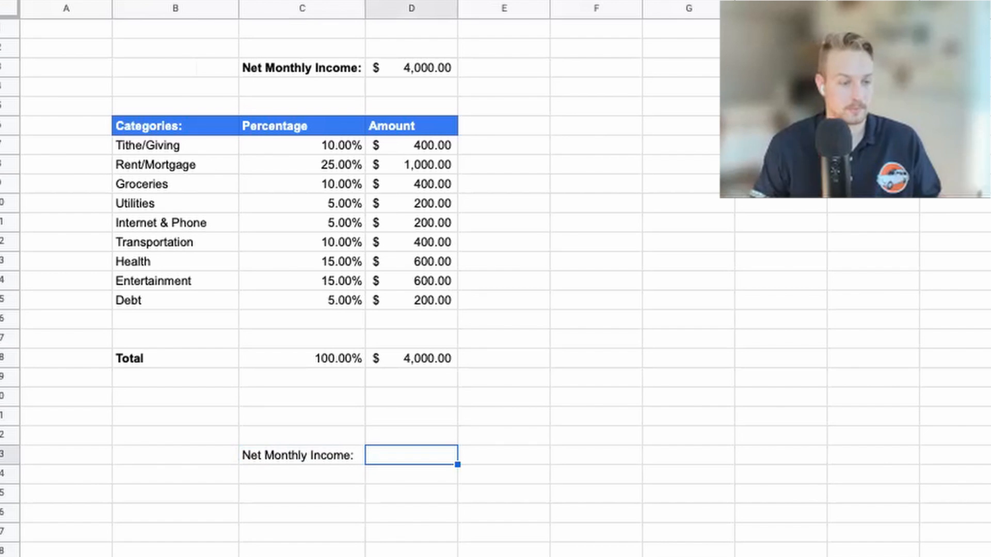
pyautogui.write('4000')
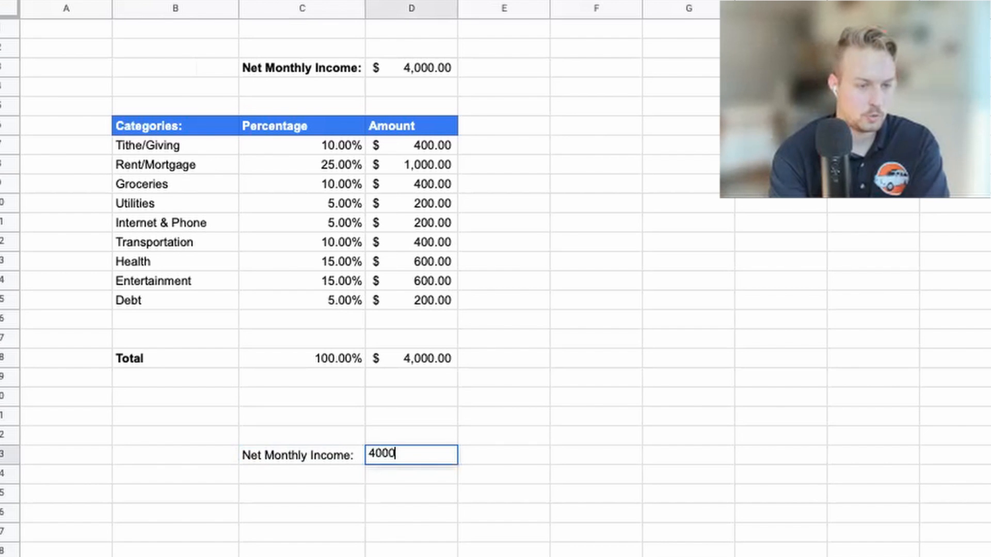
pyautogui.press('Return')
# Step: Format the income amount in D23 as Accounting and make the "Net Monthly Income:" label in C23 bold
pyautogui.press('Up')
pyautogui.press('Right')
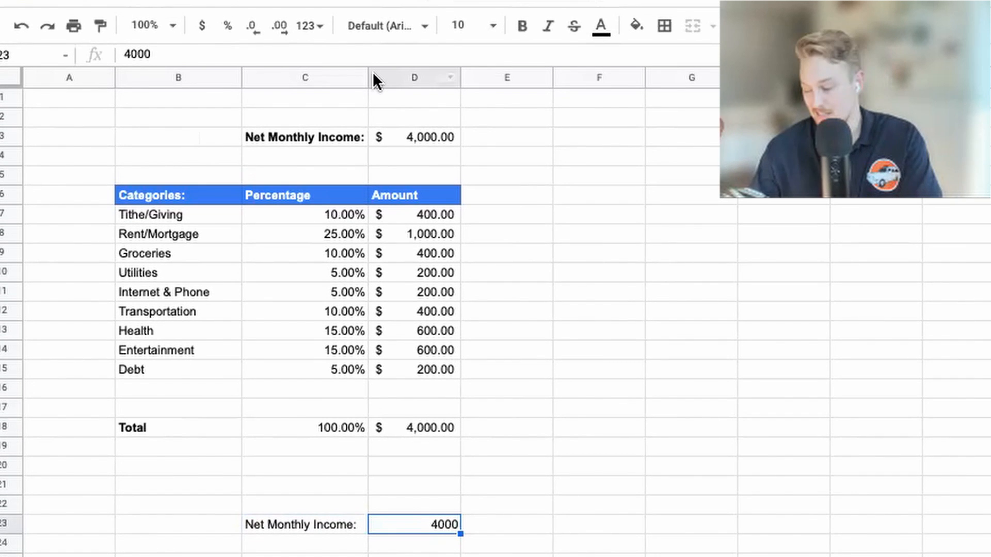
pyautogui.click(304, 41)
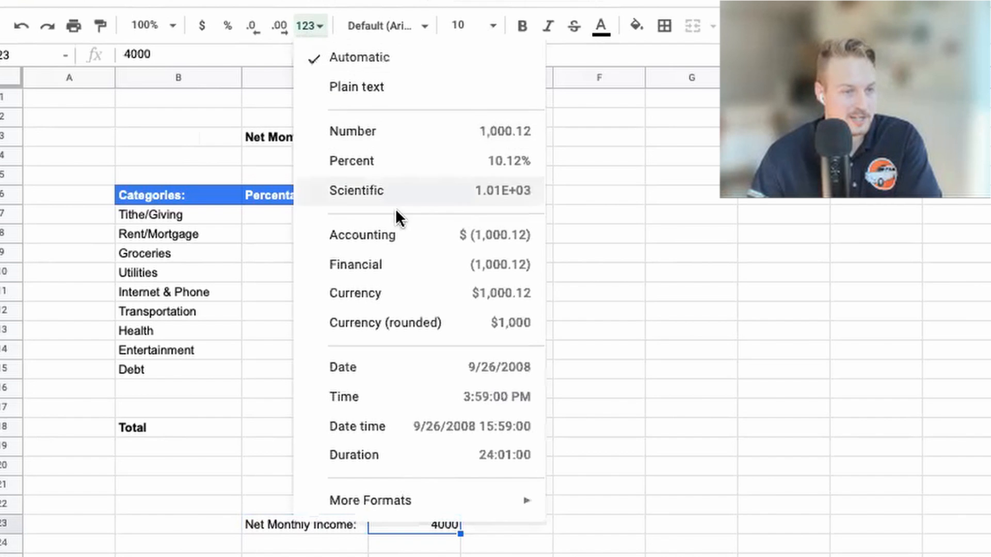
pyautogui.click(402, 235)
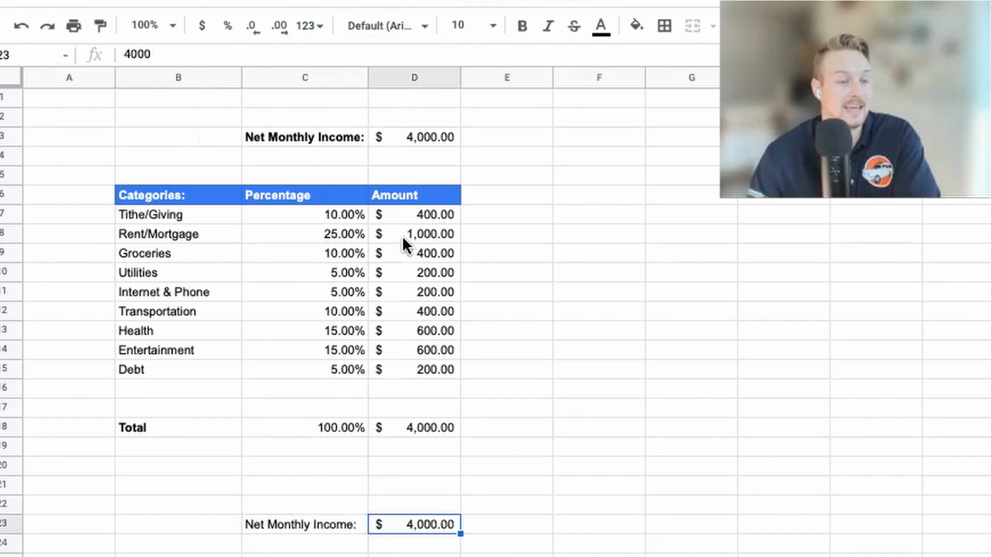
pyautogui.click(400, 551)
pyautogui.click(384, 526)
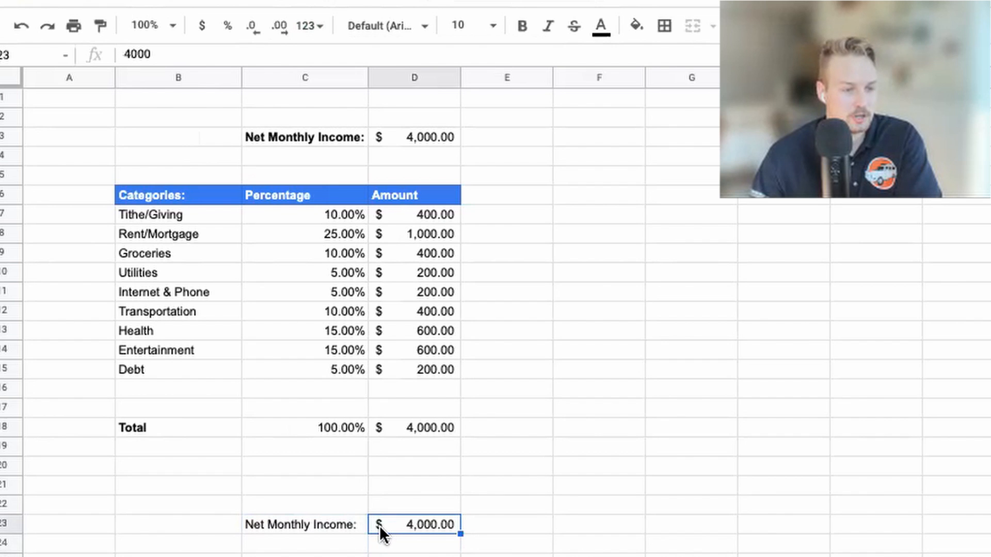
pyautogui.click(307, 30)
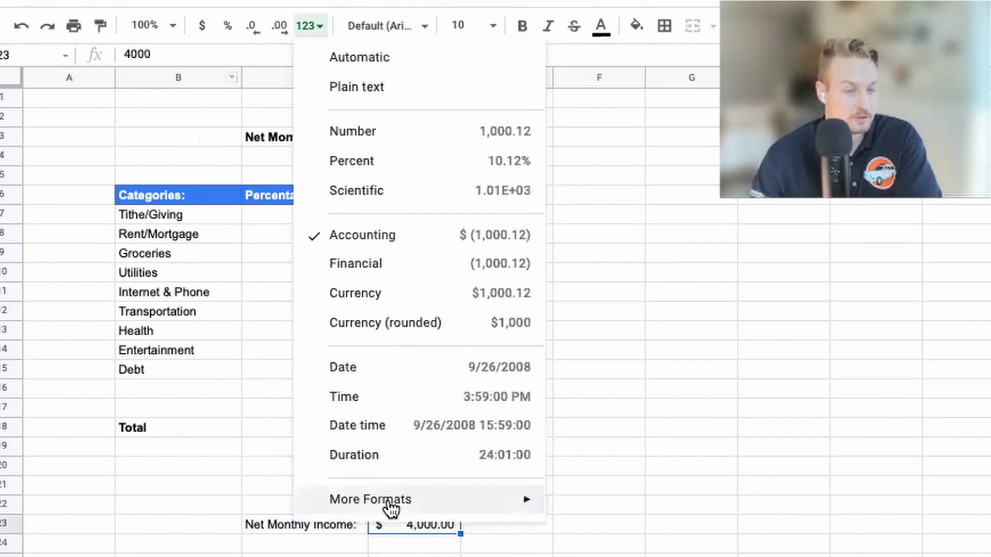
pyautogui.click(408, 555)
pyautogui.click(411, 523)
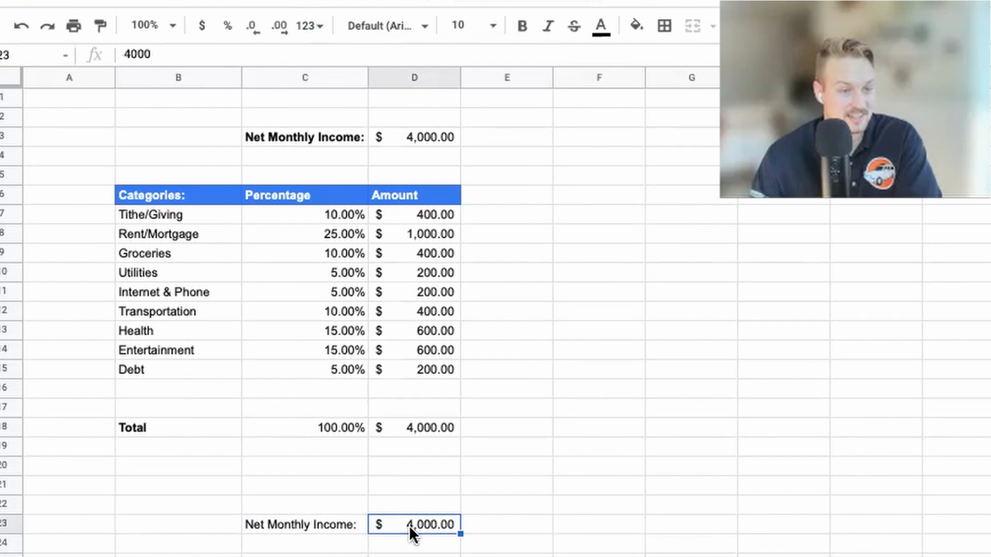
pyautogui.click(343, 525)
pyautogui.hotkey('ctrl', 'b')
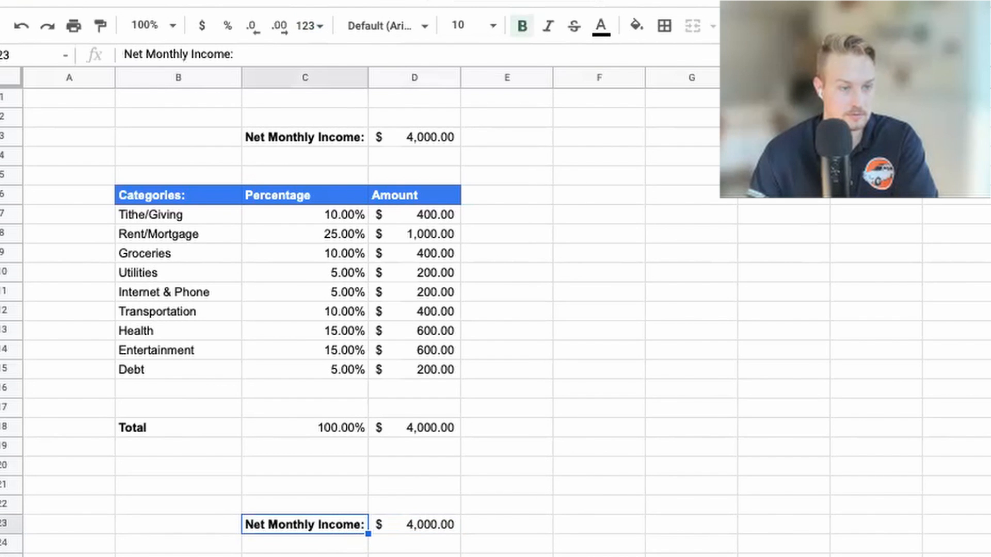
# Step: Enter the column header "Categories:" in B25
pyautogui.press('Down')
pyautogui.press('Down')
pyautogui.press('Down')
pyautogui.click(178, 556)
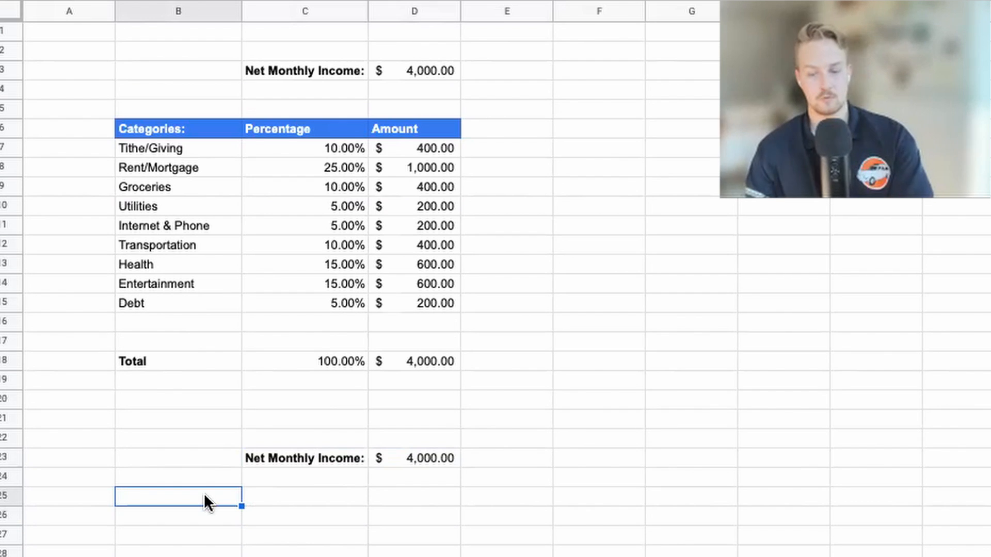
pyautogui.write('Categories')
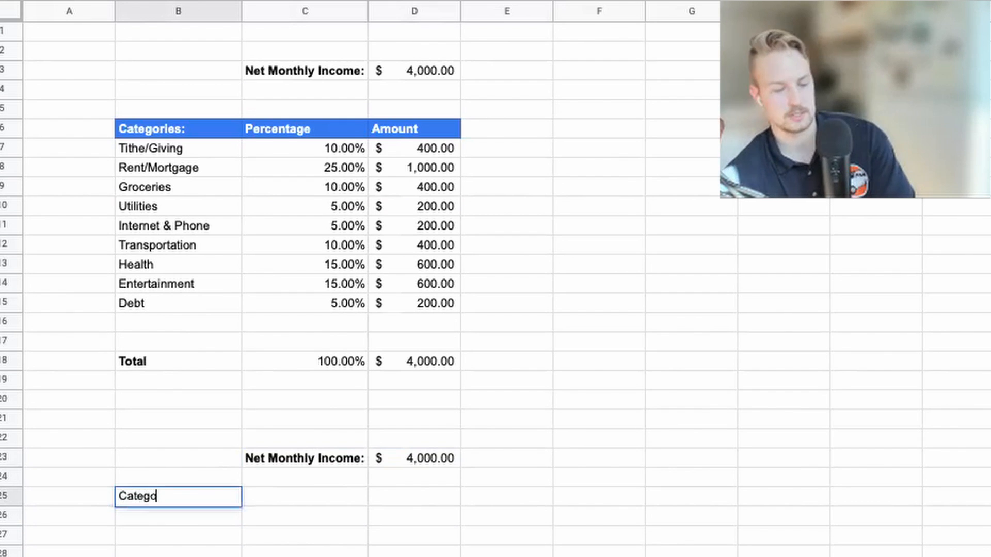
pyautogui.press('Return')
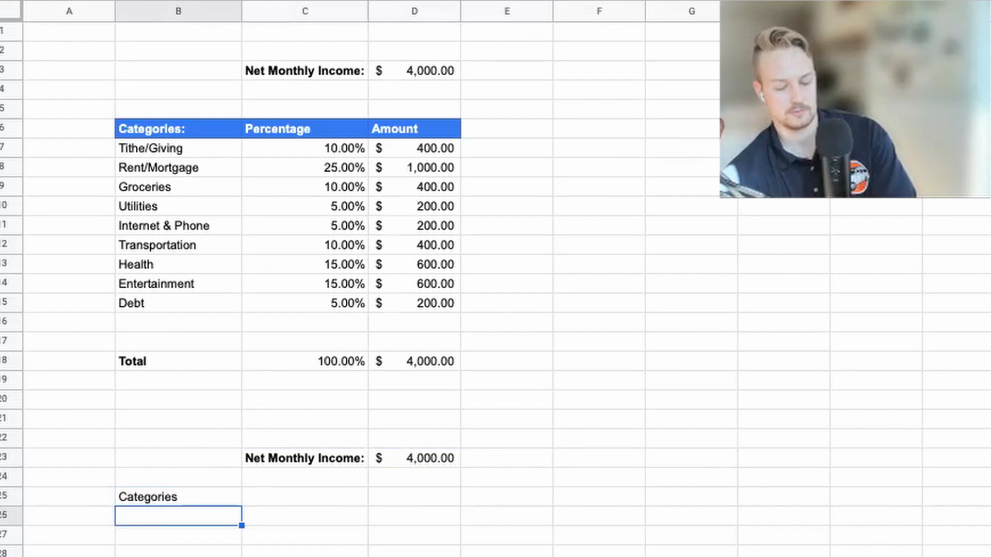
pyautogui.press('Up')
pyautogui.write('Categories:')
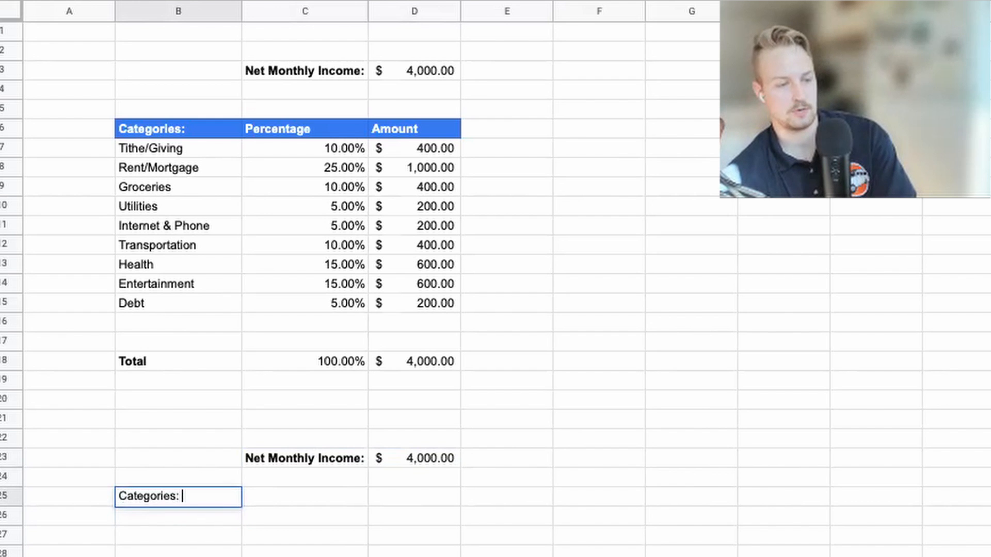
pyautogui.press('Return')
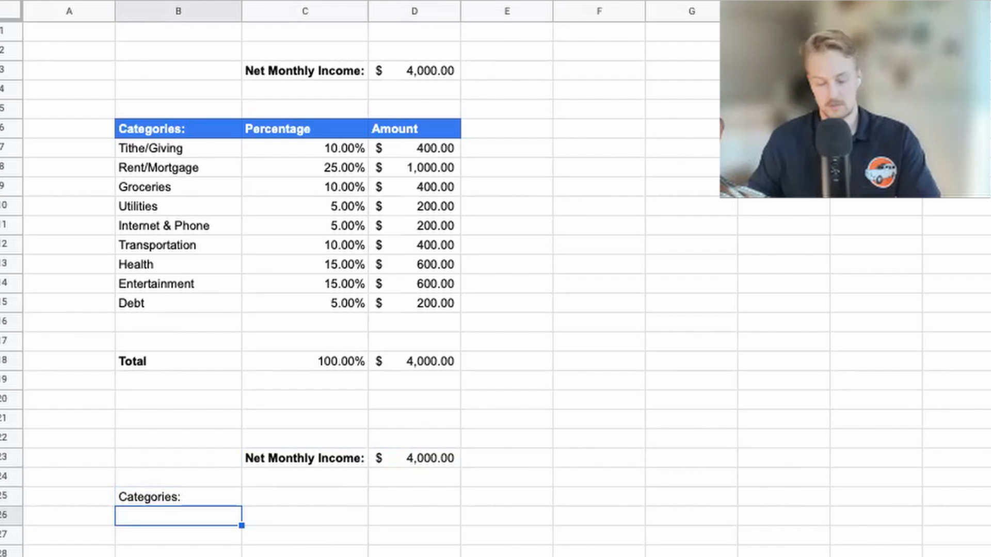
# Step: List the categories Tithe/Giving, Rent/Mortgage, Groceries and Utilities in B26 through B29
pyautogui.write('Tit')
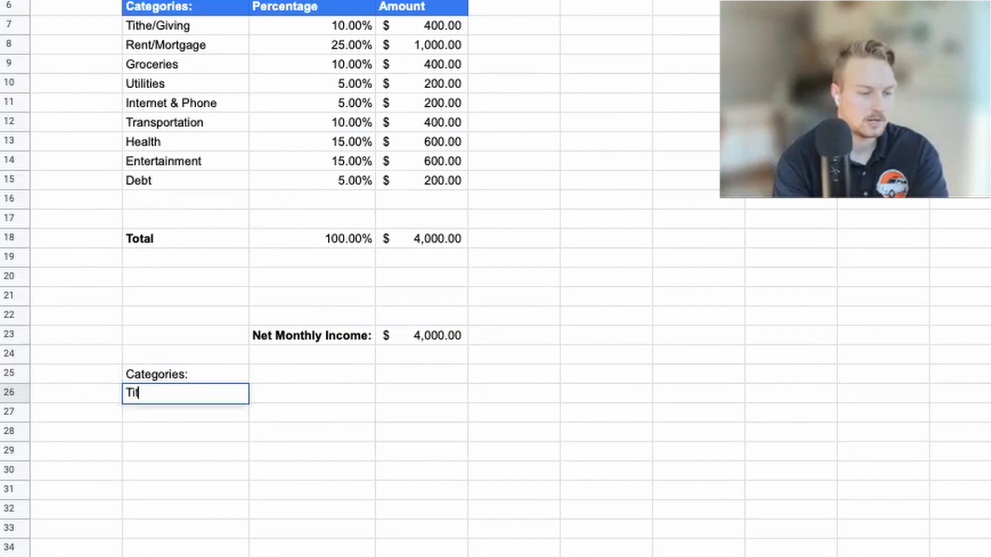
pyautogui.write('he/Giving')
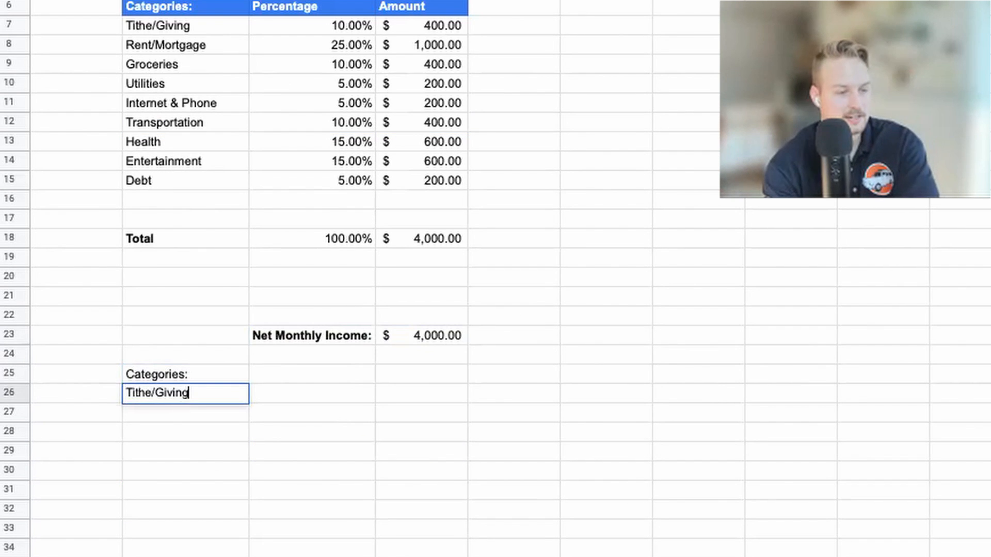
pyautogui.press('Return')
pyautogui.write('Rent')
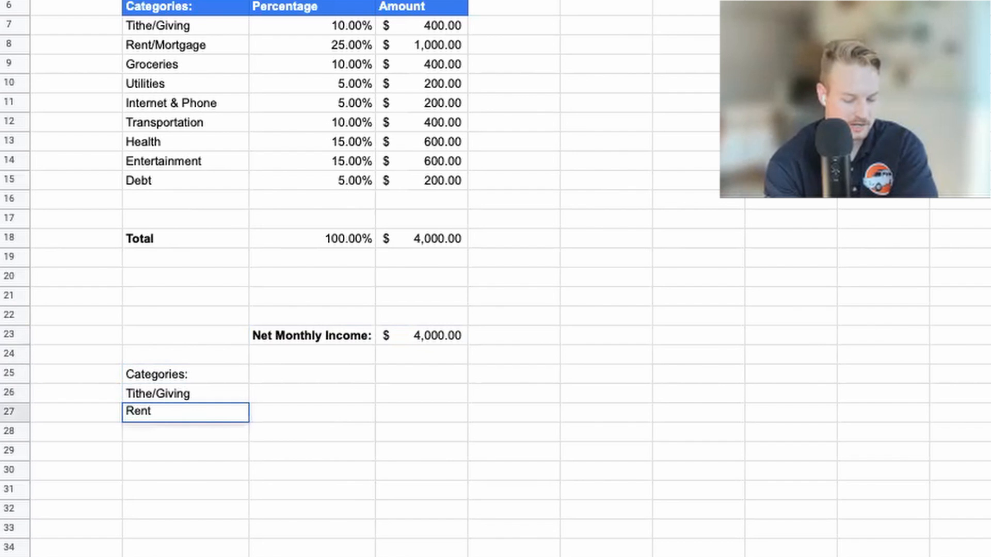
pyautogui.write('/Mortgage')
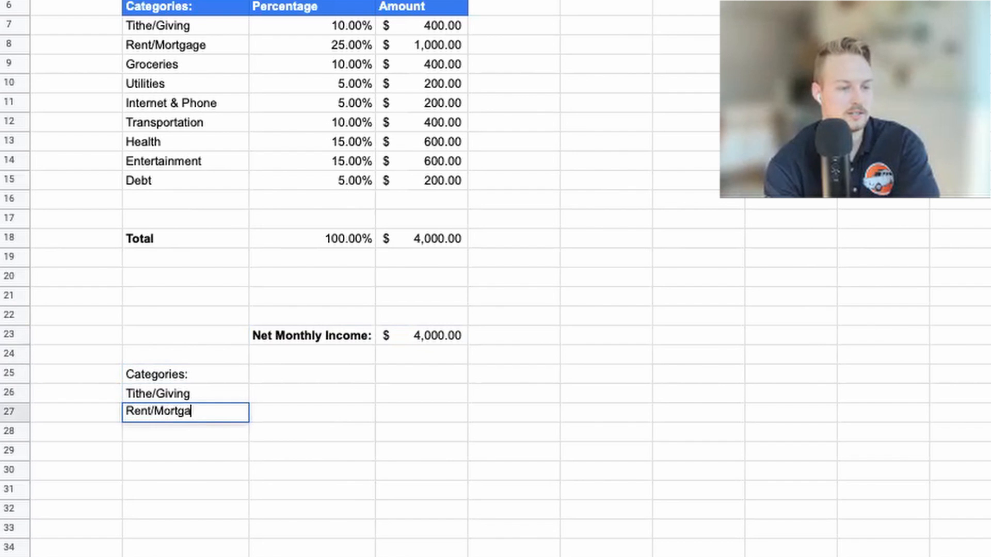
pyautogui.press('Return')
pyautogui.write('Groceries')
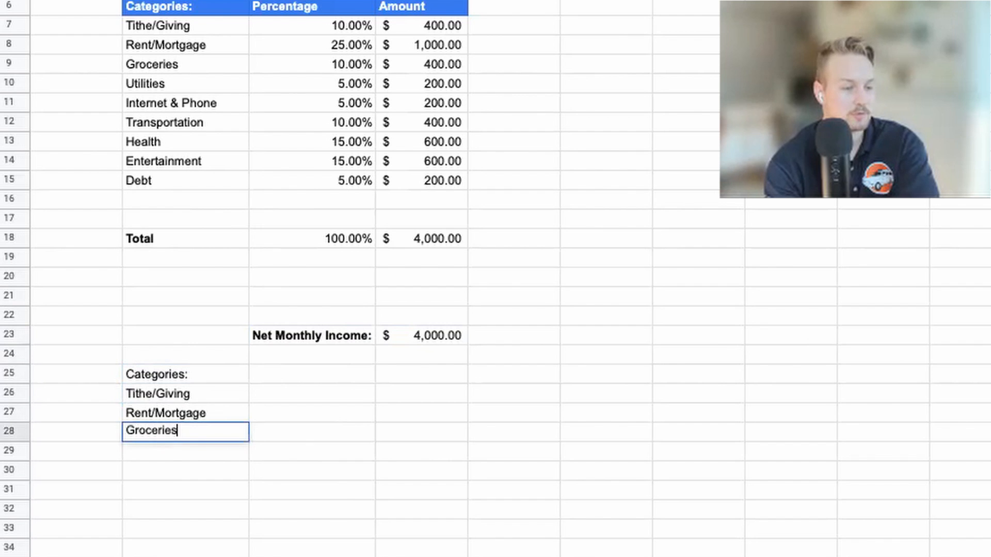
pyautogui.press('Return')
pyautogui.write('Utilities')
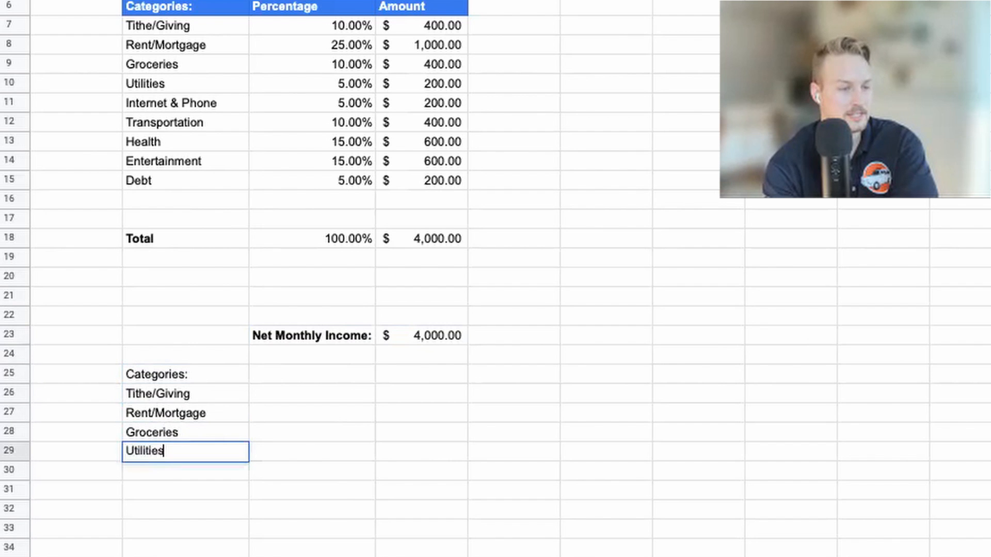
pyautogui.press('Return')
# Step: Continue the category list with Internet & Phone, Transportation, Health, Entertainment and Debt in B30 through B34
pyautogui.write('Intern')
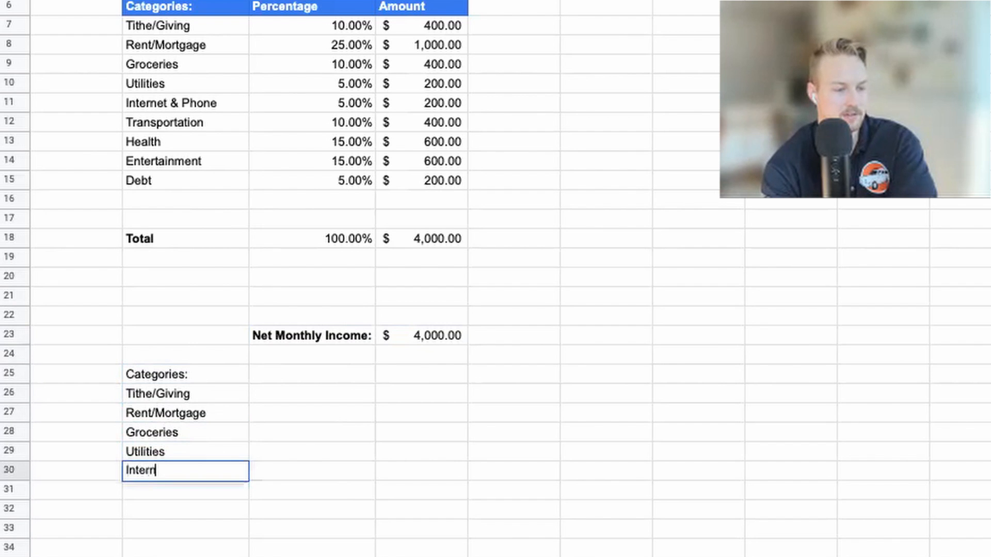
pyautogui.write('et & Phone')
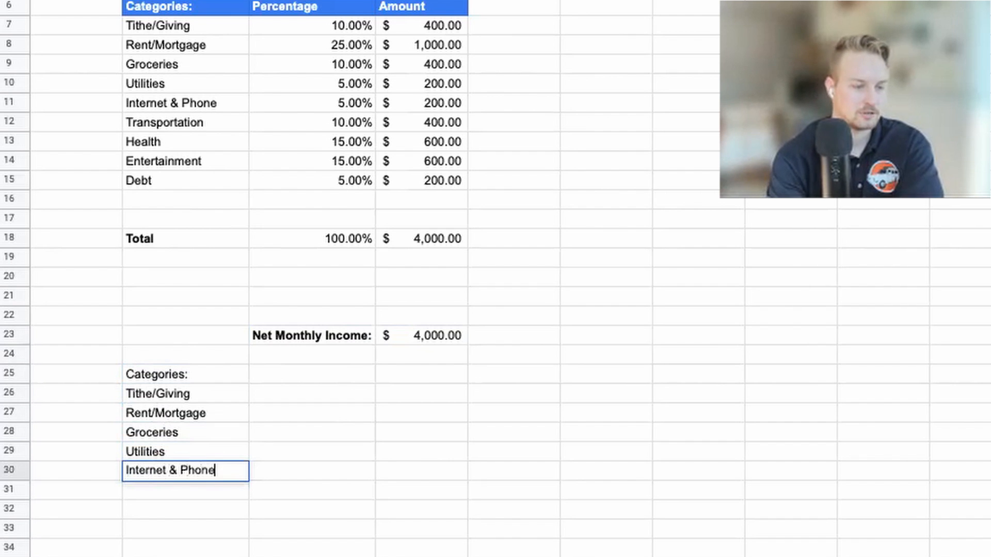
pyautogui.press('Return')
pyautogui.write('Transportation')
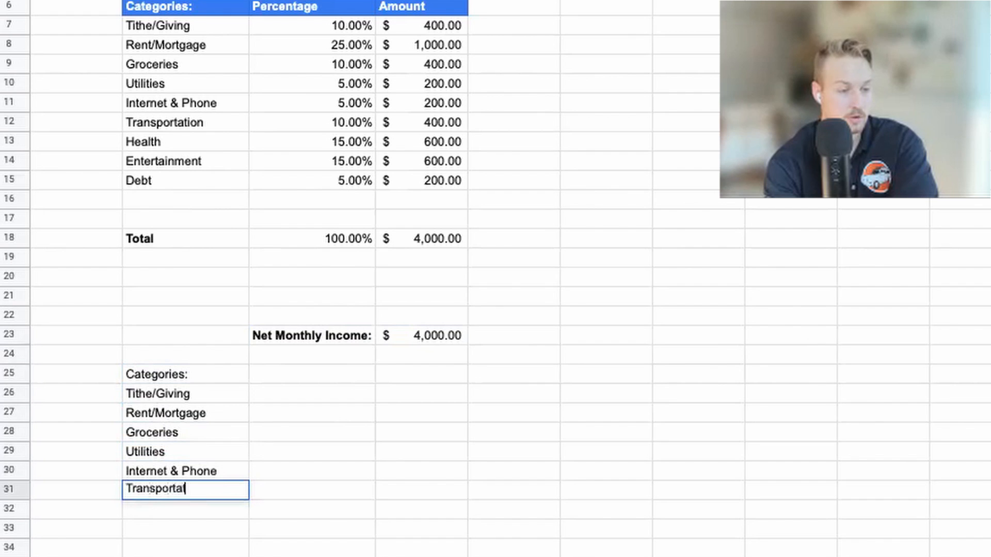
pyautogui.press('Return')
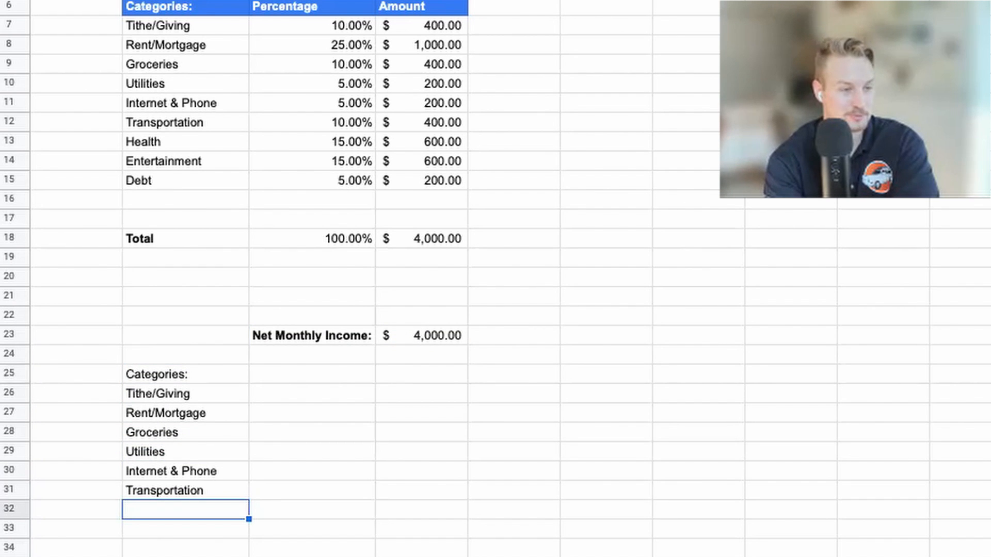
pyautogui.write('Health')
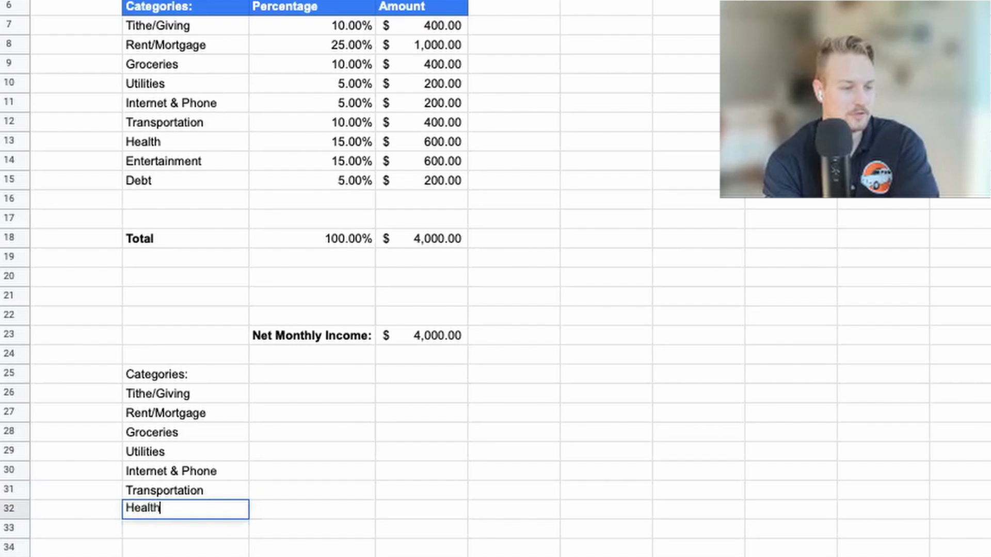
pyautogui.press('Return')
pyautogui.write('Entertainment')
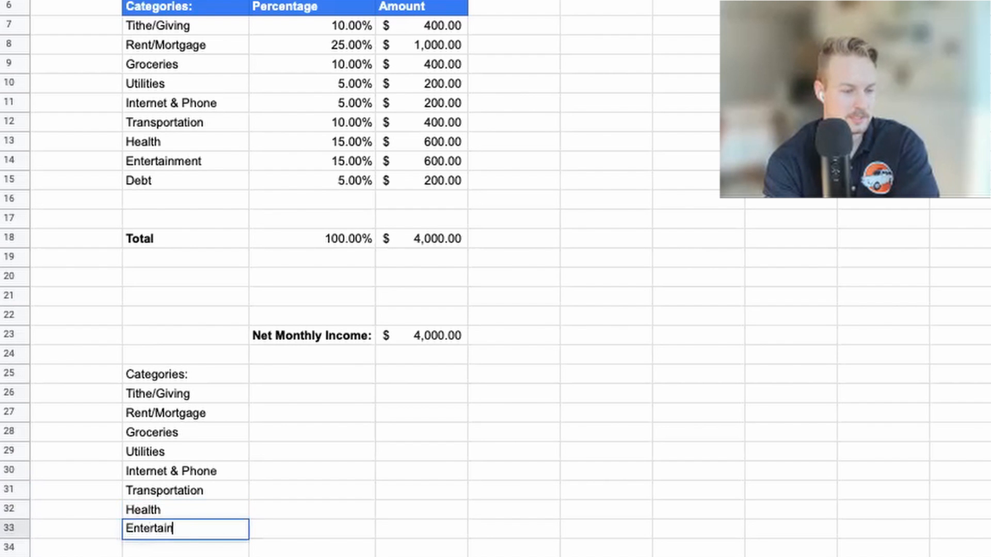
pyautogui.press('Return')
pyautogui.write('Debt')
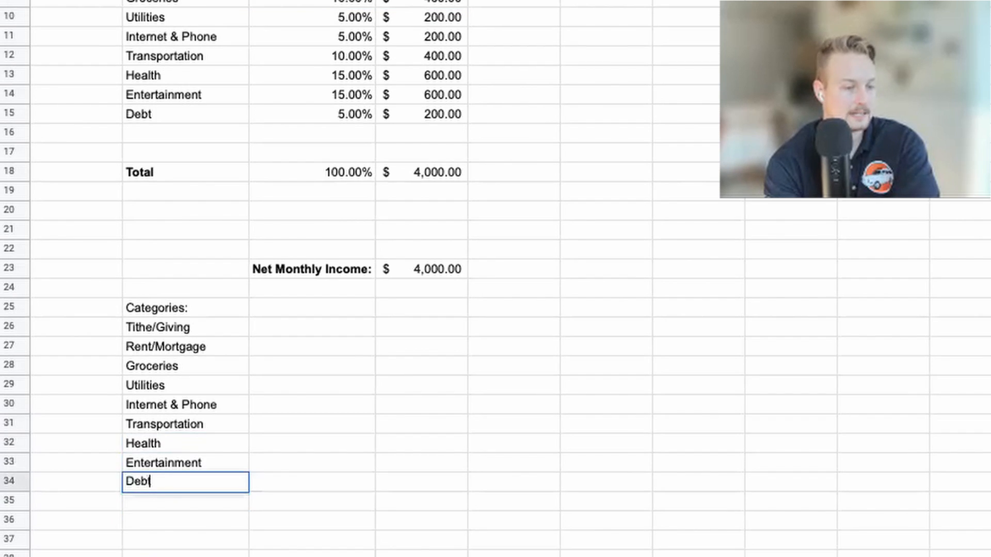
pyautogui.press('Return')
# Step: Enter the label "Total:" in B36, leaving one blank row below Debt
pyautogui.press('Return')
pyautogui.press('Up')
pyautogui.press('Up')
pyautogui.press('Down')
pyautogui.press('Down')
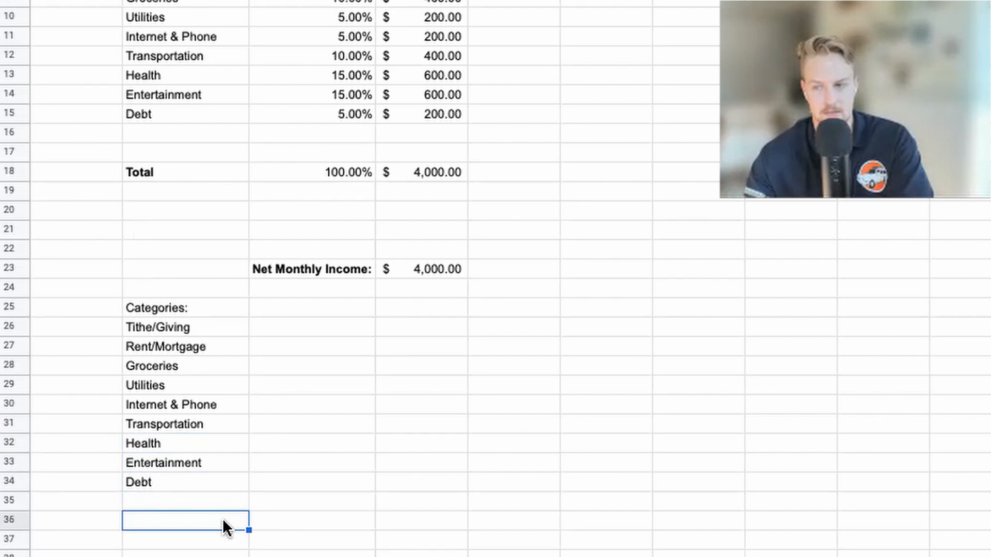
pyautogui.write('Total:')
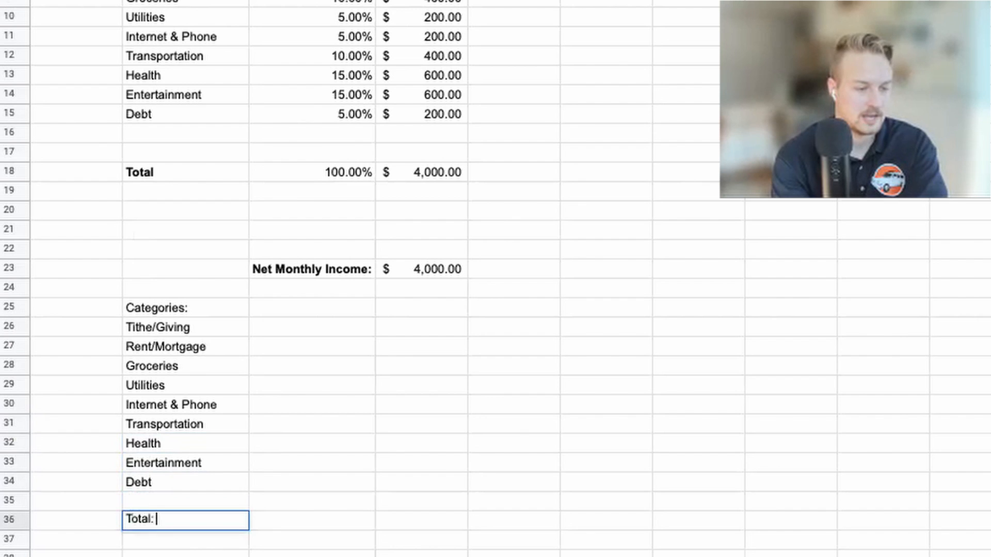
pyautogui.press('Tab')
# Step: Enter the column header "Percentages" in C25, beside the Categories header
pyautogui.press('Up')
pyautogui.press('Up')
pyautogui.press('Up')
pyautogui.press('Up')
pyautogui.press('Up')
pyautogui.press('Up')
pyautogui.press('Up')
pyautogui.press('Up')
pyautogui.press('Up')
pyautogui.press('Up')
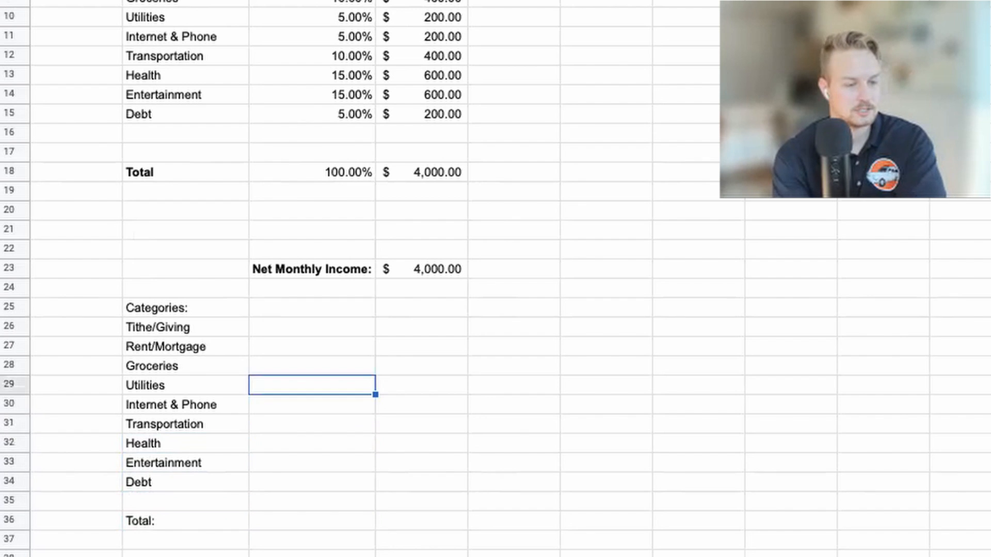
pyautogui.press('Up')
pyautogui.write('Percet')
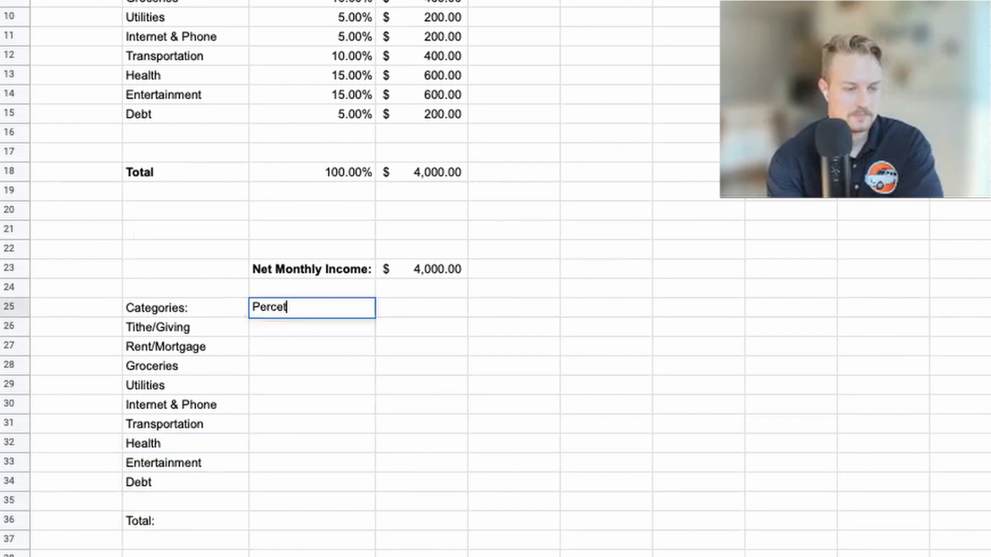
pyautogui.press('BackSpace')
pyautogui.write('ntages')
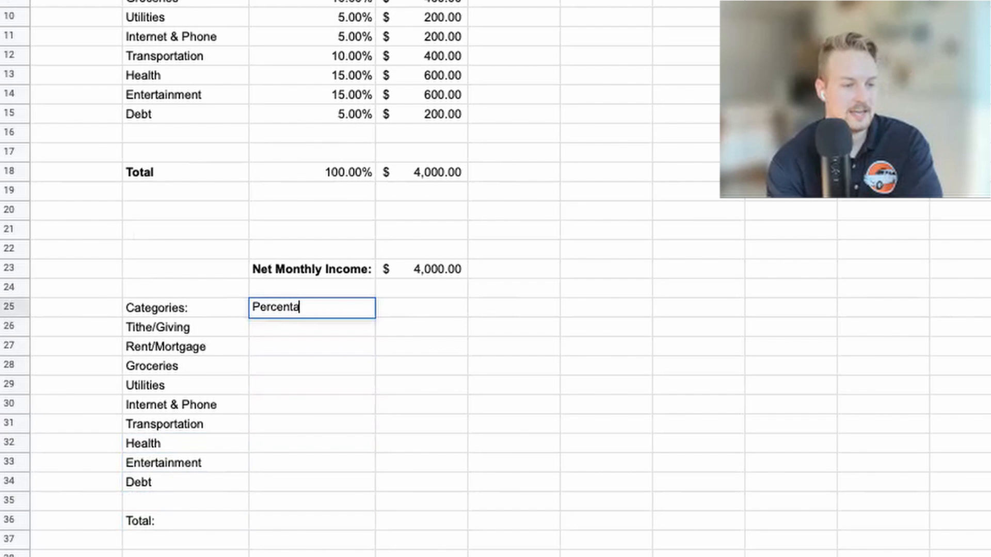
pyautogui.press('Return')
pyautogui.press('Down')
pyautogui.press('Down')
pyautogui.press('Down')
pyautogui.press('Down')
pyautogui.press('Down')
pyautogui.press('Down')
pyautogui.press('Down')
pyautogui.press('Down')
pyautogui.press('Down')
pyautogui.press('Down')
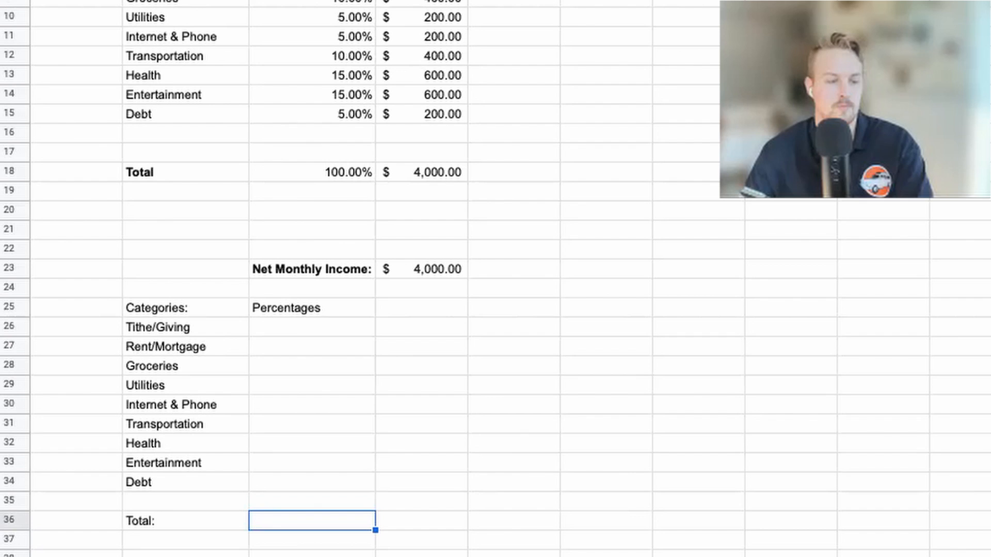
# Step: Enter 10% as the Tithe/Giving percentage in C26
pyautogui.click(293, 329)
pyautogui.write('10')
pyautogui.press('Return')
pyautogui.press('Up')
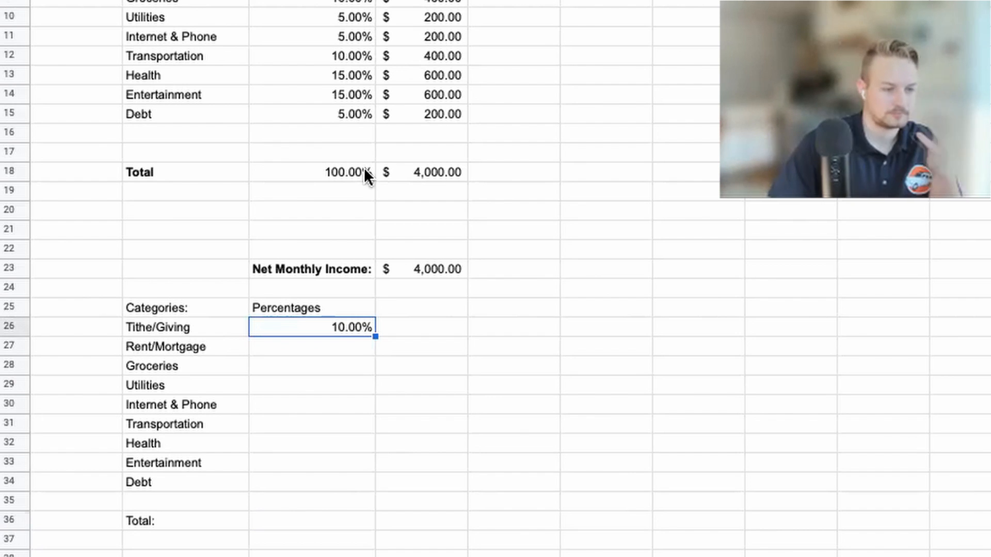
pyautogui.click(359, 343)
pyautogui.click(351, 333)
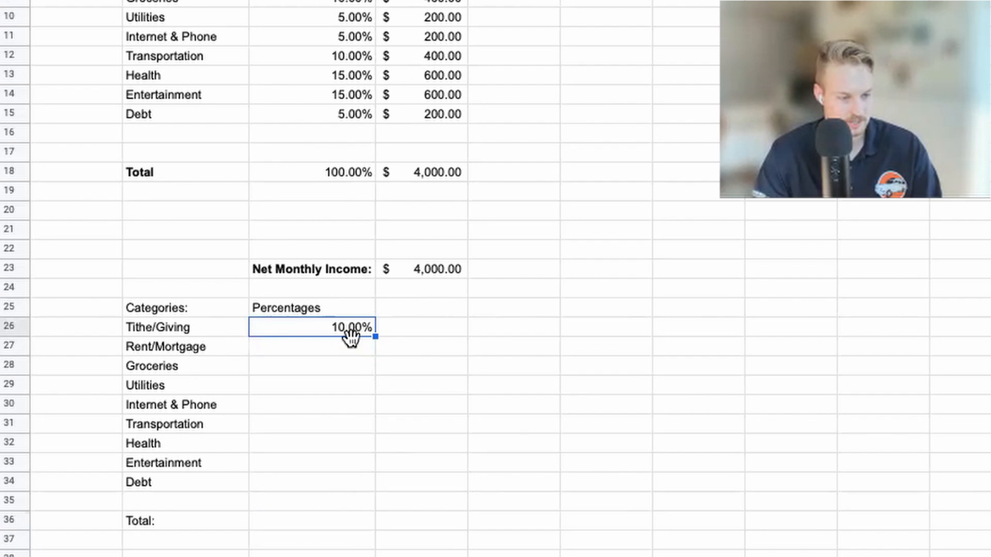
# Step: Enter 25% for Rent/Mortgage in C27 and 10% for Groceries in C28
pyautogui.click(348, 347)
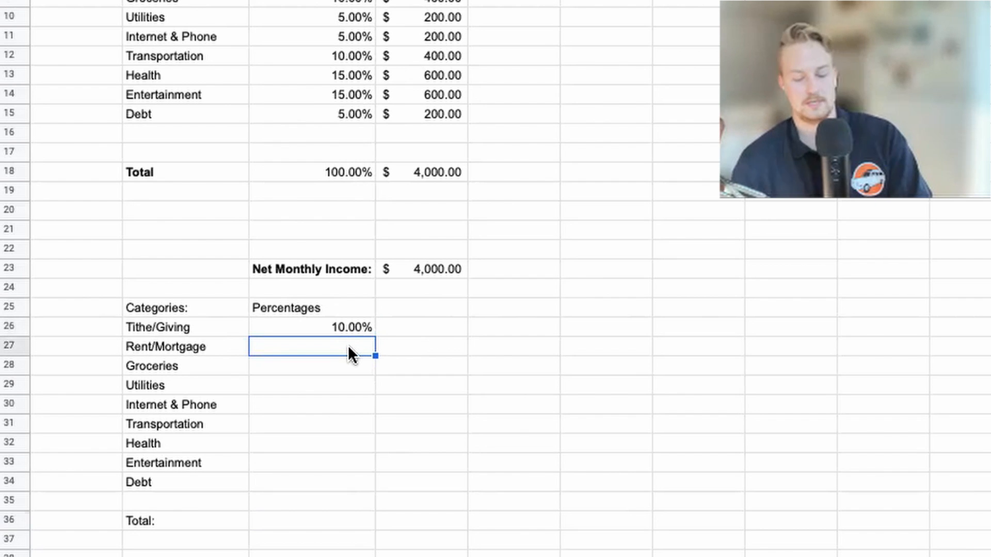
pyautogui.write('25')
pyautogui.press('Return')
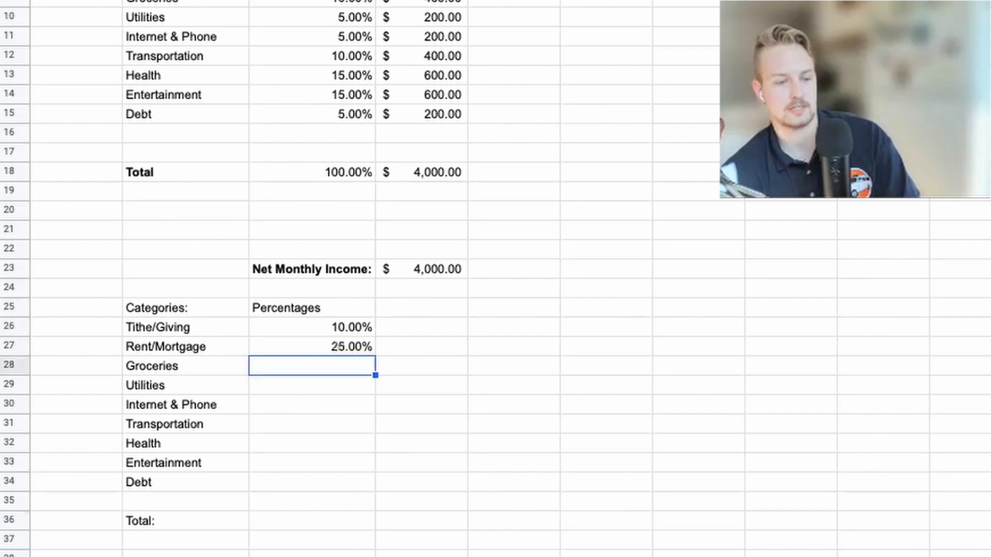
pyautogui.press('Up')
pyautogui.press('Up')
pyautogui.press('Down')
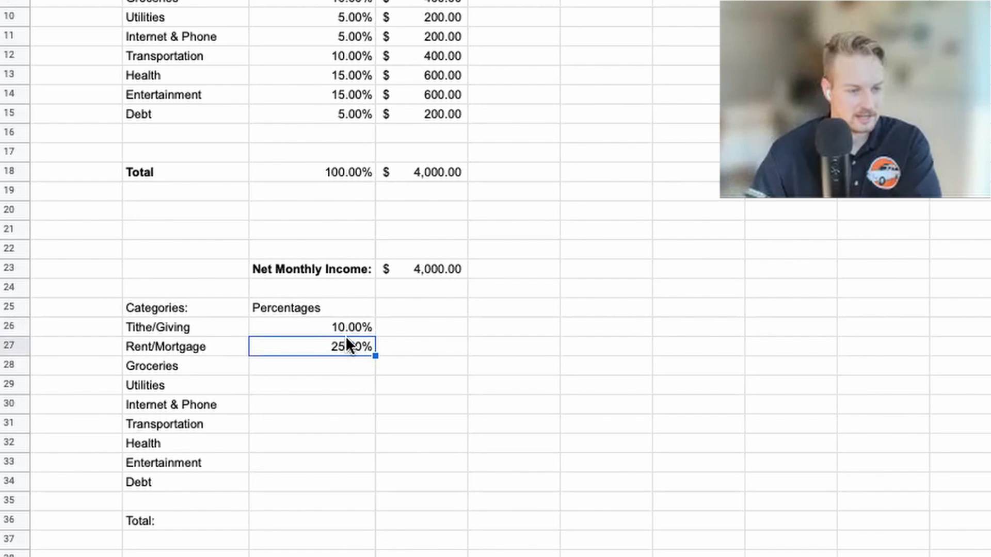
pyautogui.click(338, 367)
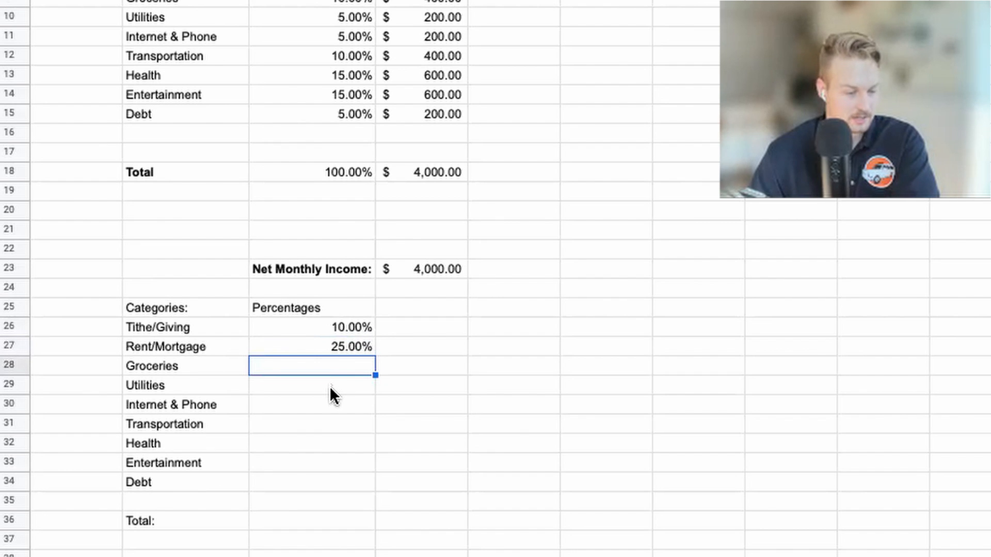
pyautogui.write('10')
pyautogui.press('Return')
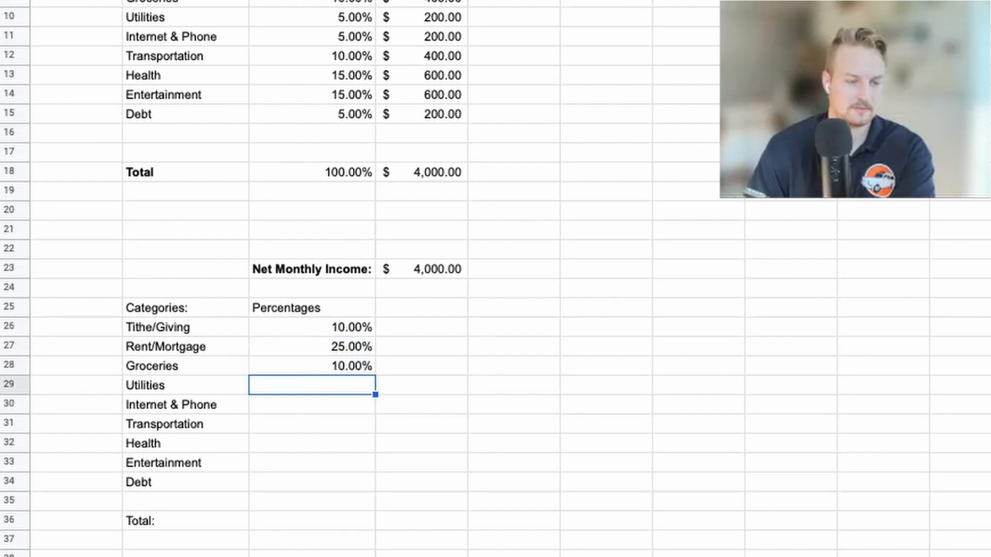
# Step: Set Rent/Mortgage to 10%, Groceries to 6% and Utilities to 4% in C27 through C29
pyautogui.click(296, 401)
pyautogui.click(317, 354)
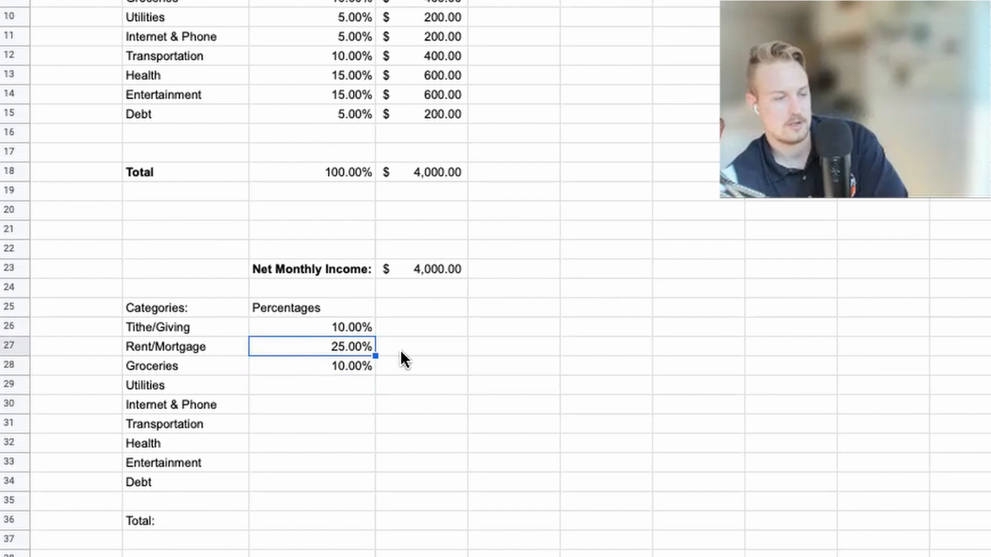
pyautogui.write('10')
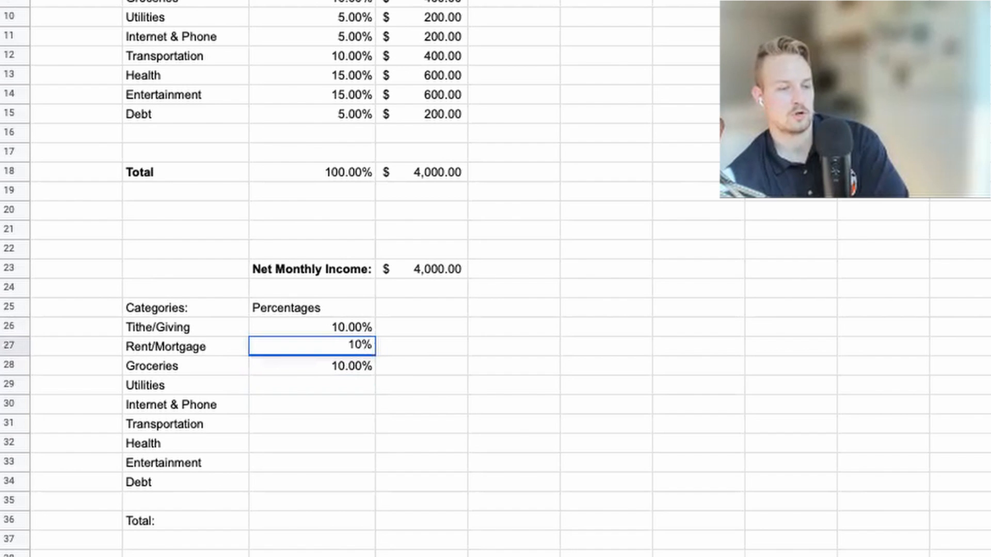
pyautogui.press('Return')
pyautogui.write('6')
pyautogui.press('Return')
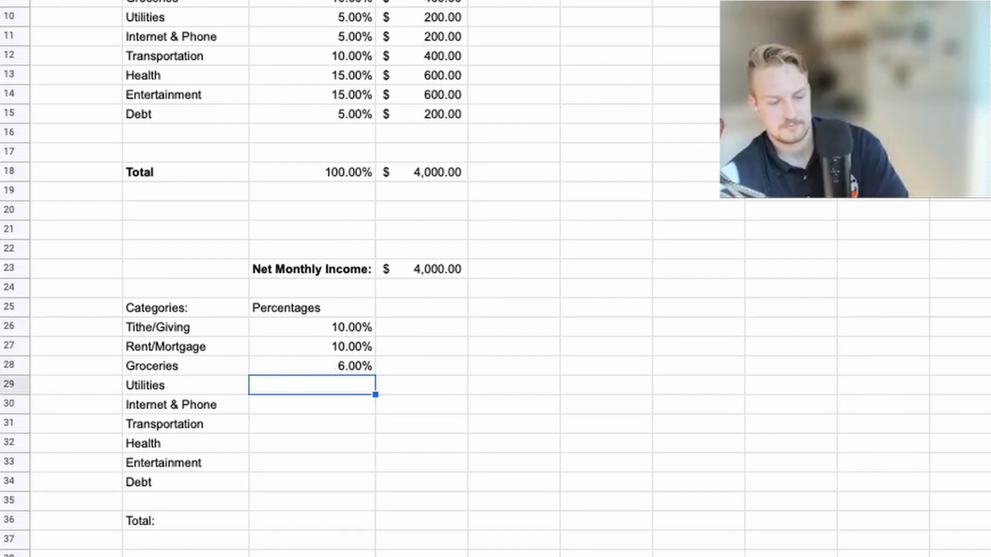
pyautogui.write('4')
pyautogui.press('Return')
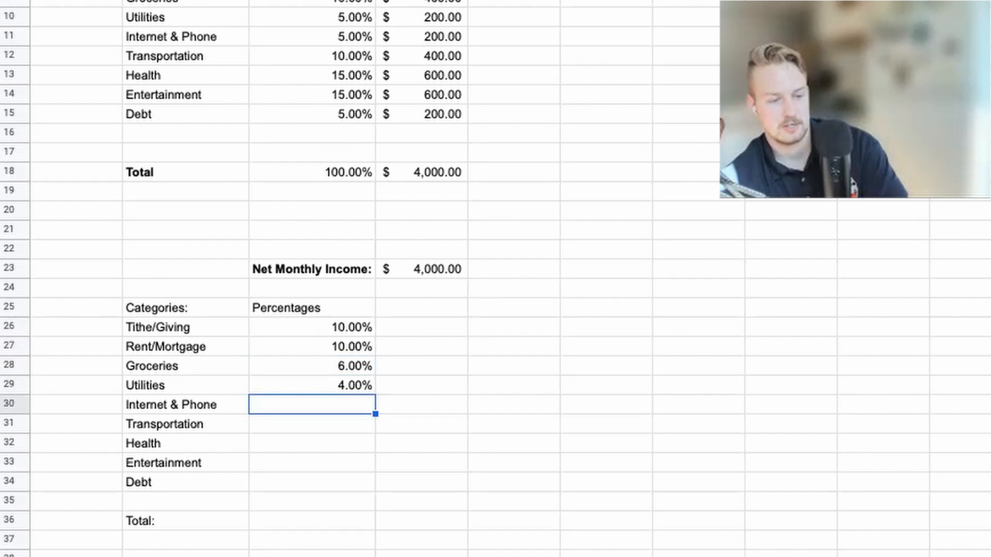
# Step: Enter 3% for Internet & Phone, 3% for Transportation, 4% for Health, 5% for Entertainment and 35 for Debt in C30 through C34
pyautogui.write('3%')
pyautogui.press('Return')
pyautogui.write('3%')
pyautogui.press('Return')
pyautogui.write('4%')
pyautogui.press('Return')
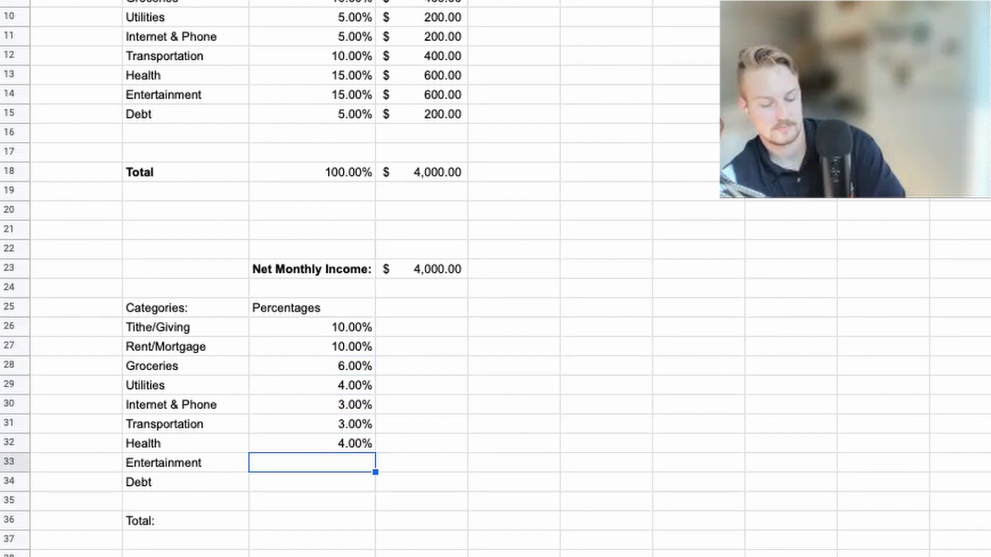
pyautogui.write('5%')
pyautogui.press('Return')
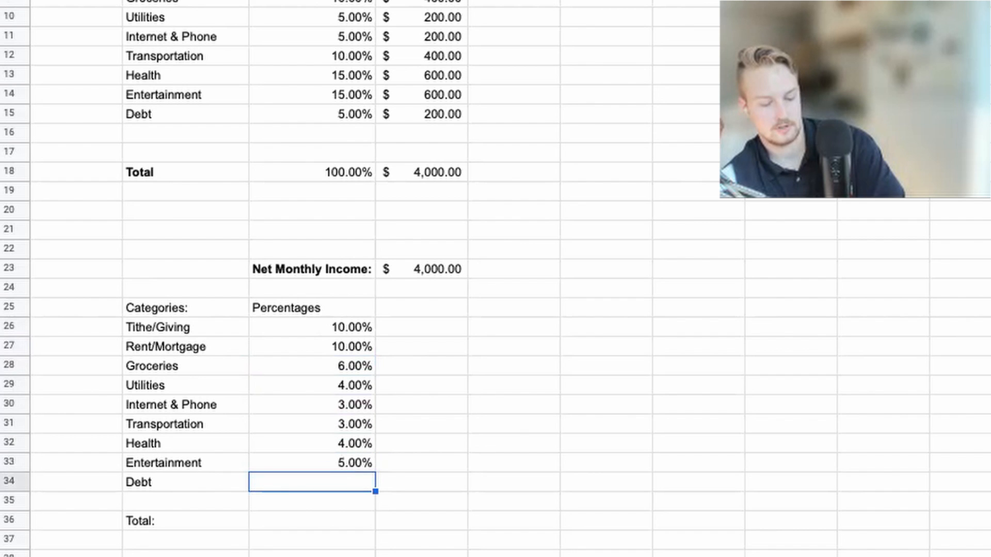
pyautogui.write('35')
pyautogui.press('Return')
# Step: Total the category percentages in C36 with a SUM formula over C26:C34
pyautogui.press('Down')
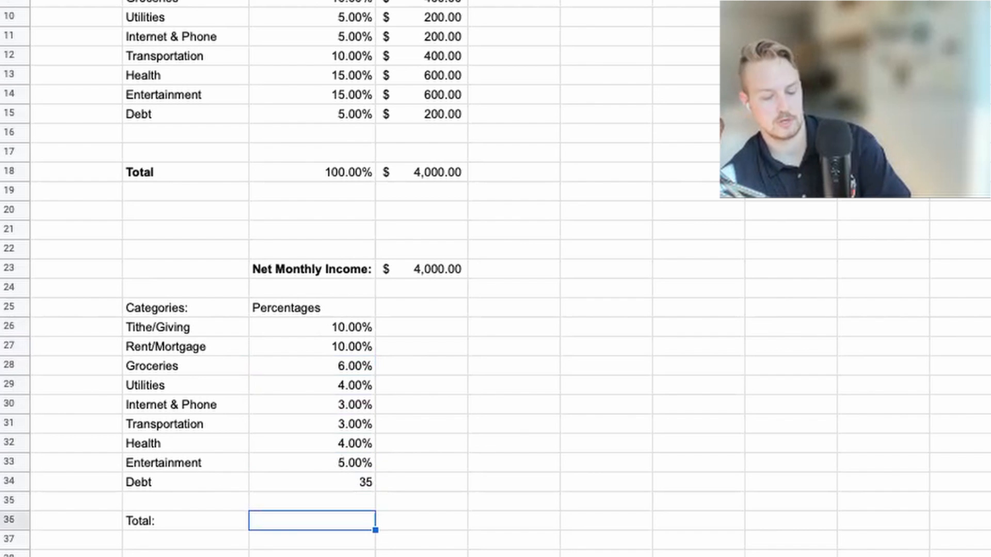
pyautogui.write('=sum(')
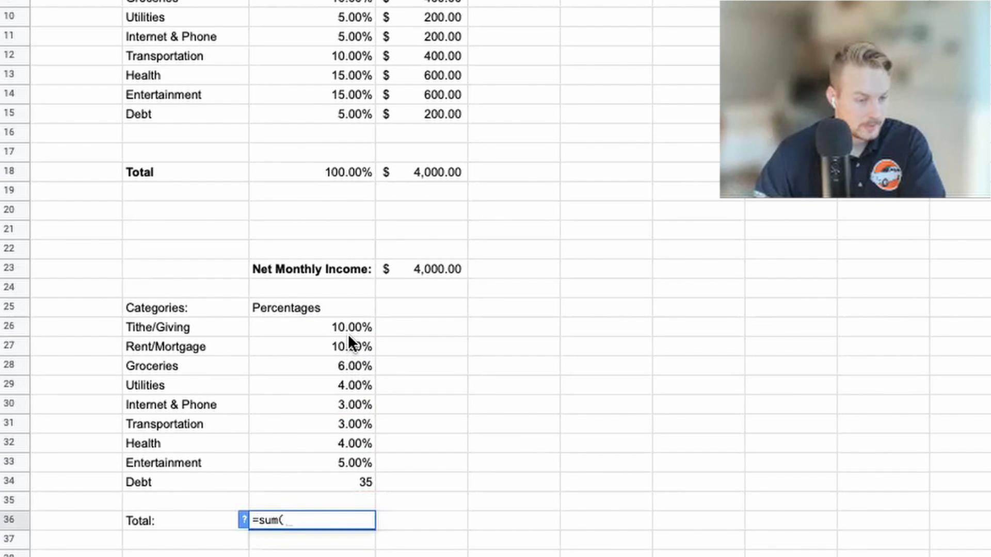
pyautogui.moveTo(348, 326); pyautogui.dragTo(343, 479)
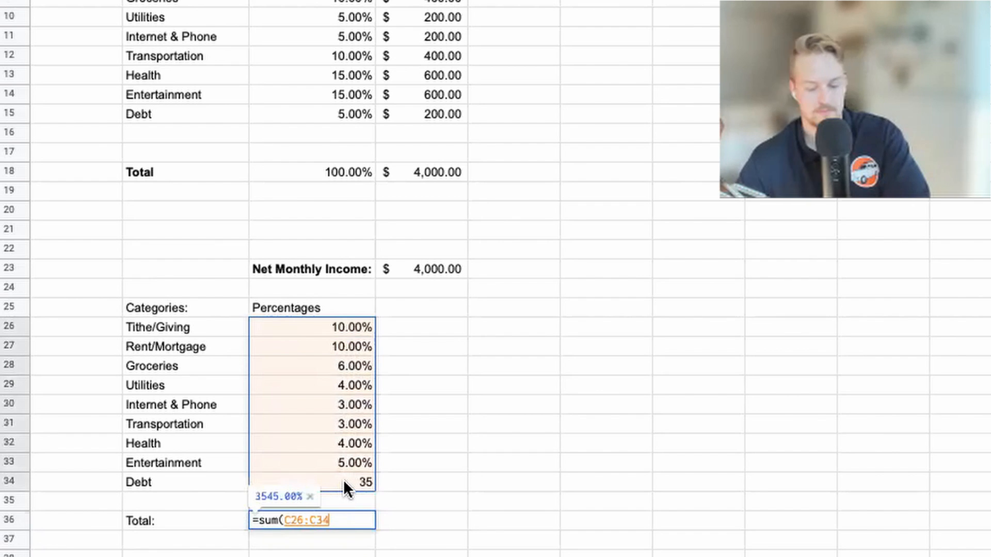
pyautogui.press('Return')
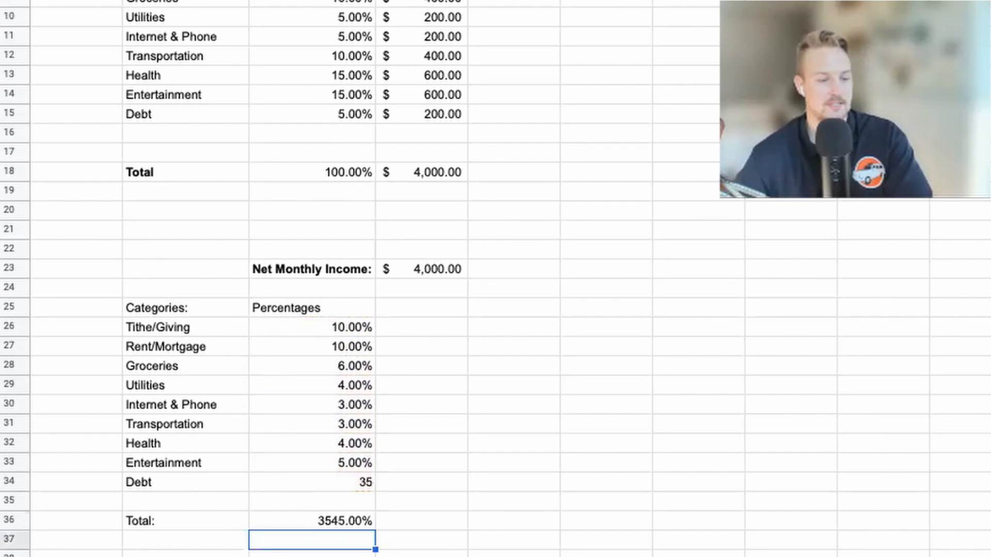
# Step: Correct the Debt percentage in C34 to 35%
pyautogui.click(357, 483)
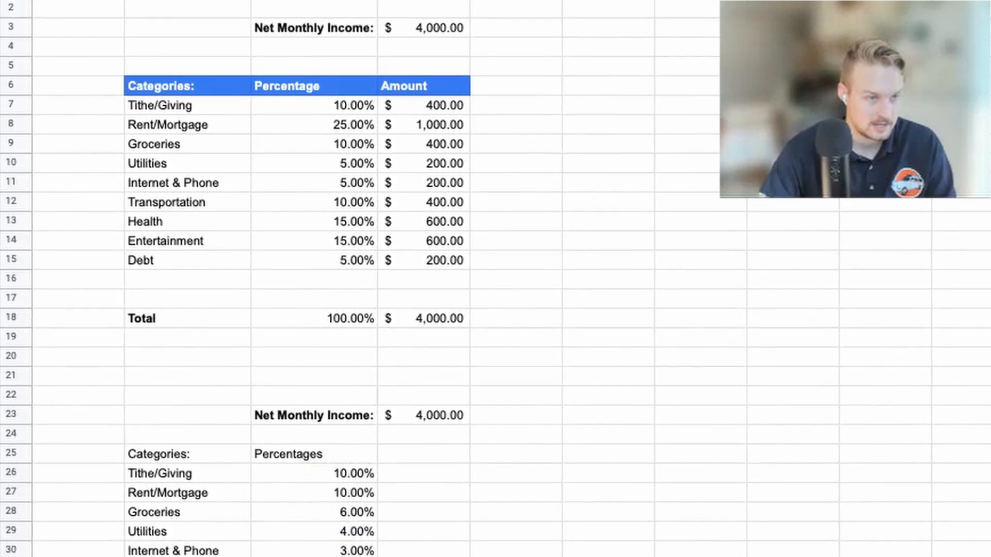
pyautogui.click(236, 30)
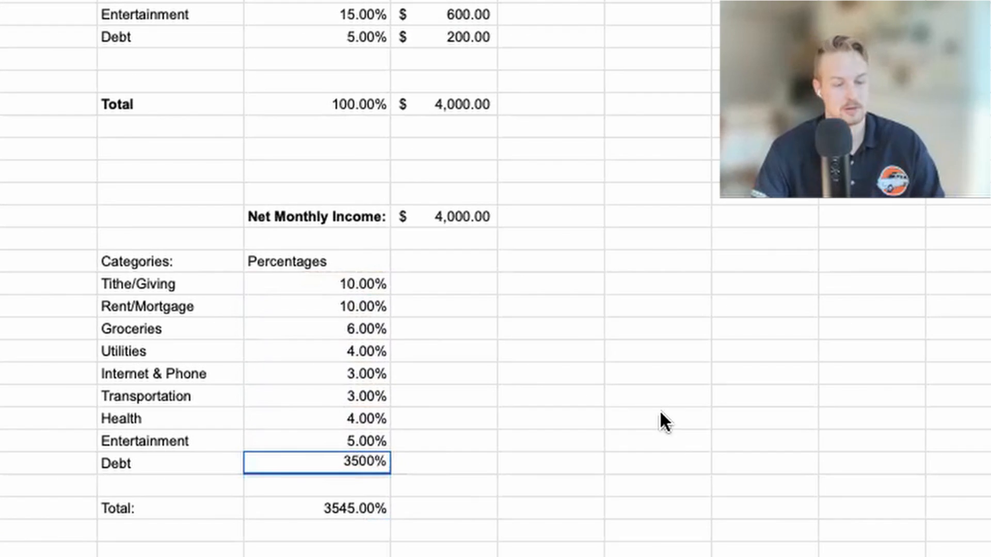
pyautogui.write('35')
pyautogui.press('Return')
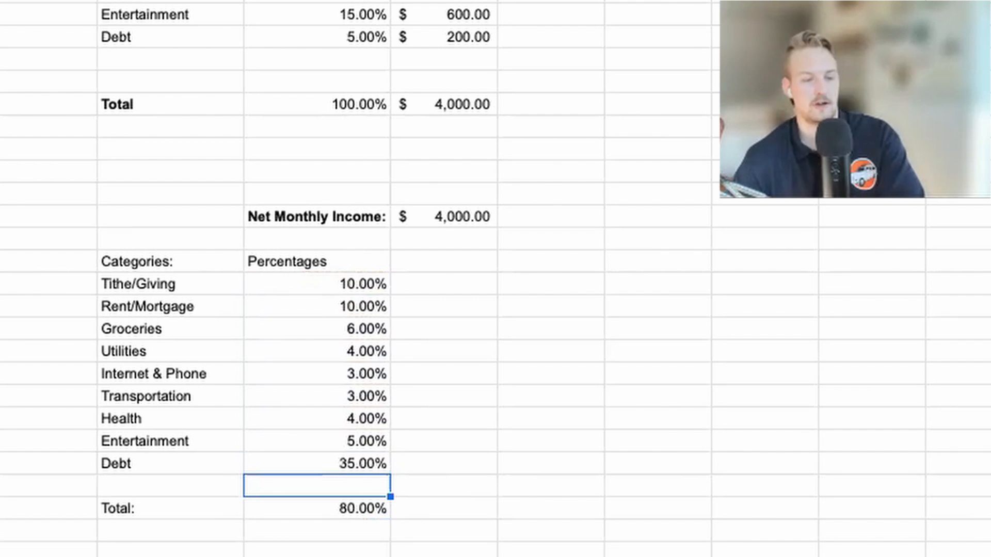
# Step: Set the Debt percentage in C34 to 55%
pyautogui.click(325, 510)
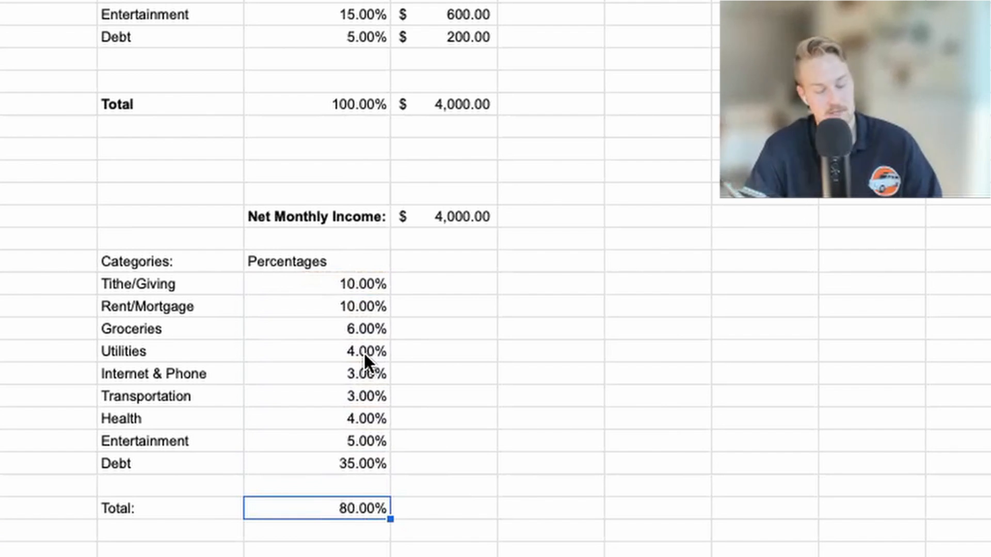
pyautogui.click(370, 292)
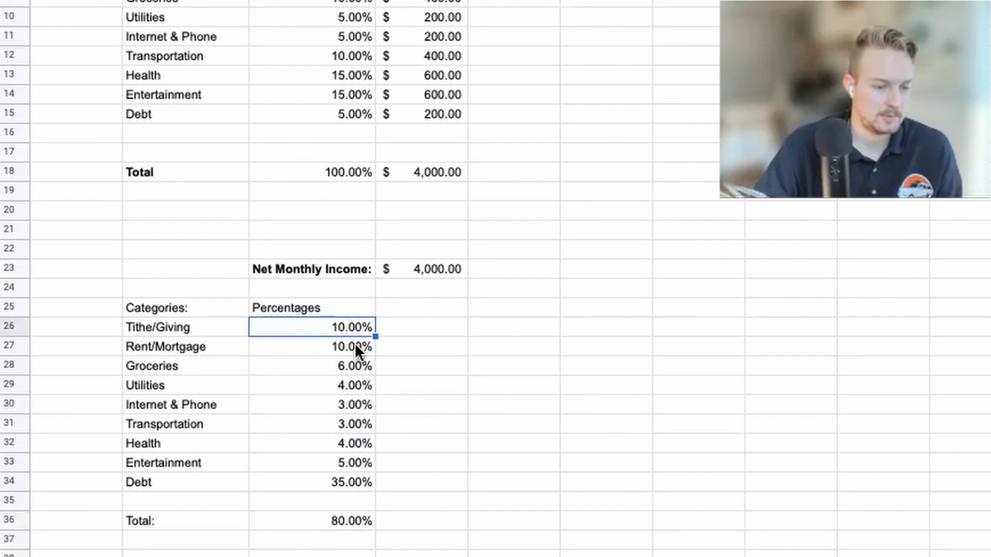
pyautogui.click(348, 485)
pyautogui.doubleClick(348, 484)
pyautogui.moveTo(347, 481); pyautogui.dragTo(363, 481)
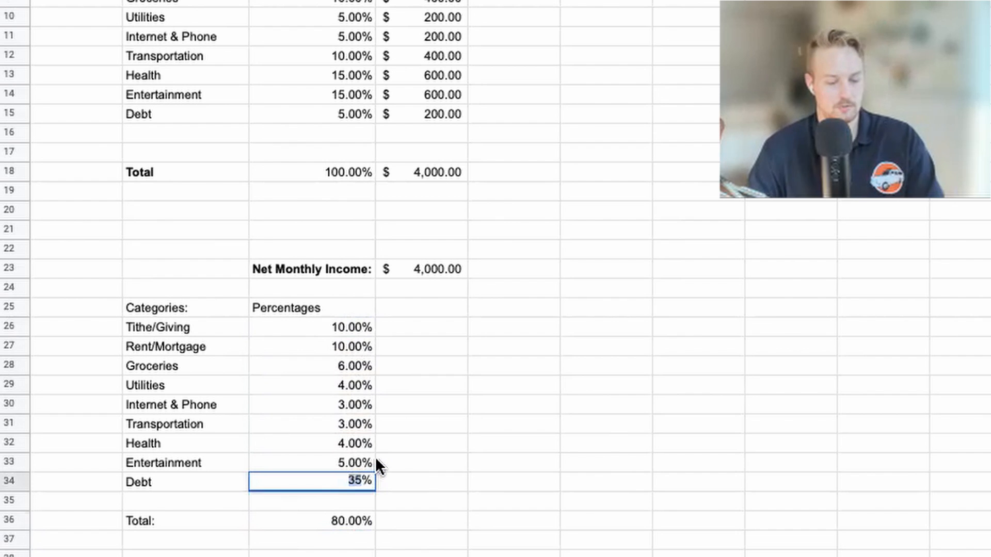
pyautogui.write('55')
pyautogui.press('Return')
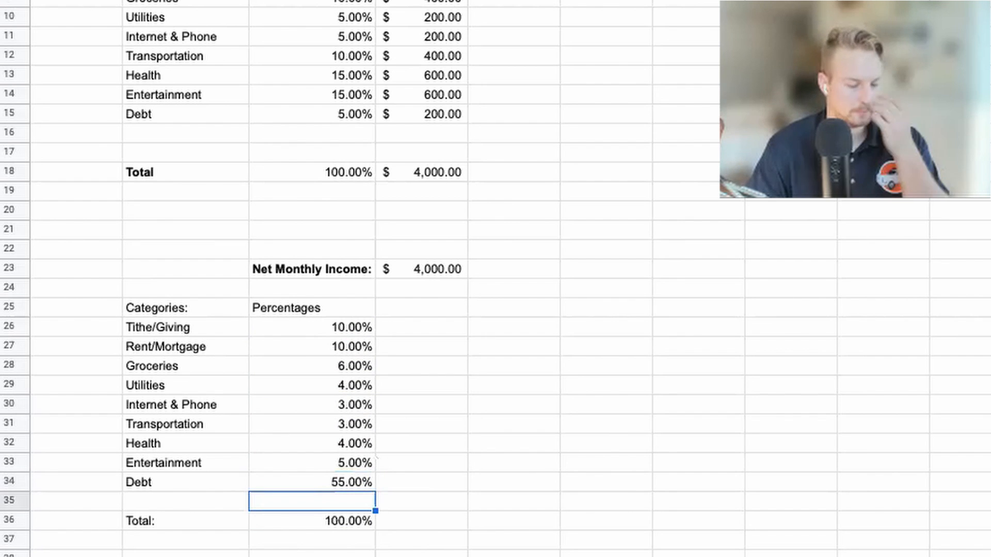
pyautogui.click(345, 523)
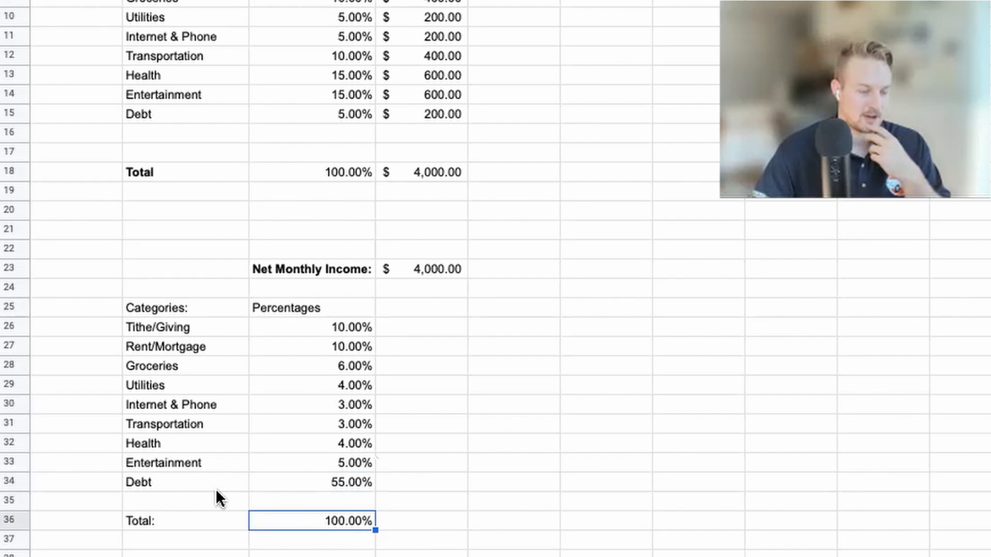
pyautogui.click(293, 483)
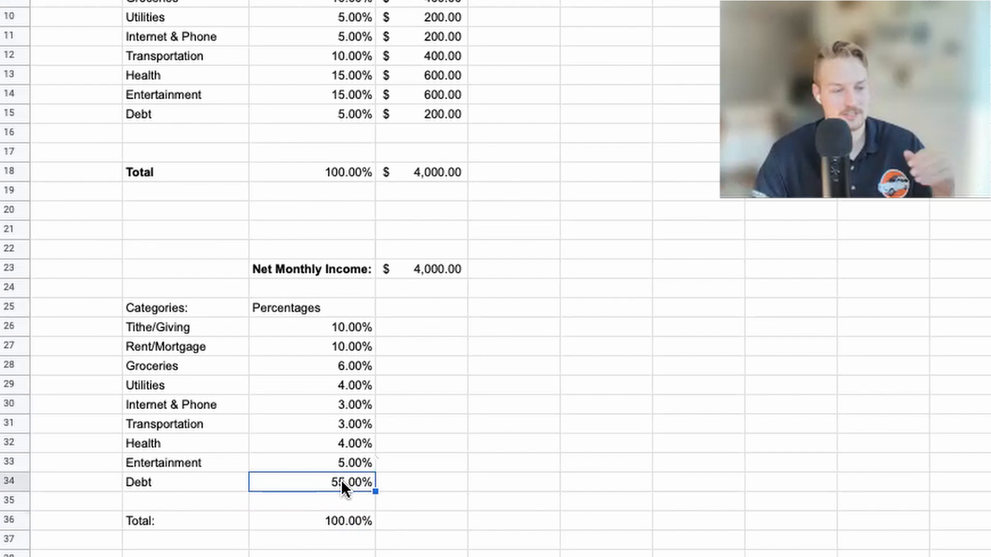
# Step: Enter the column header "Amount" in D25, beside the Percentages header
pyautogui.click(411, 322)
pyautogui.click(411, 303)
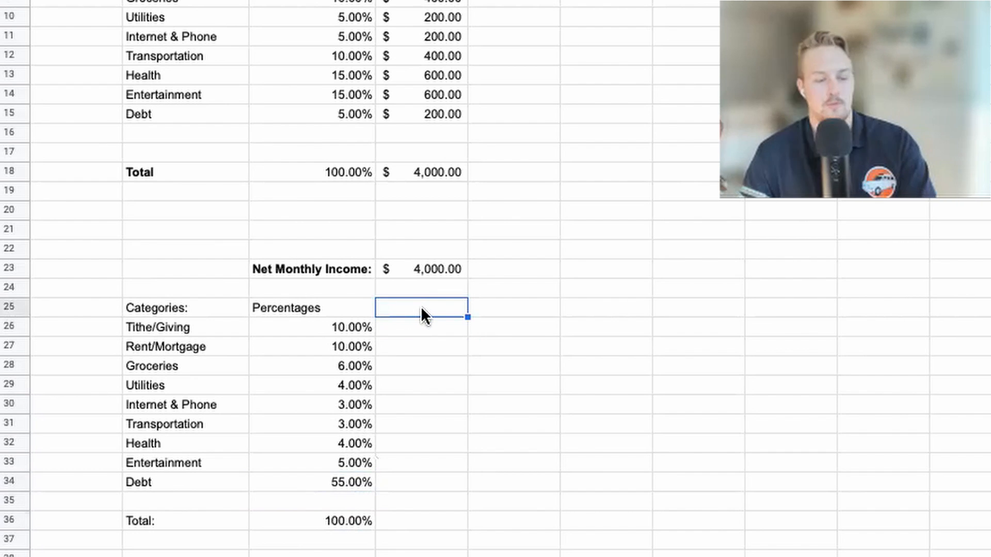
pyautogui.write('Amount')
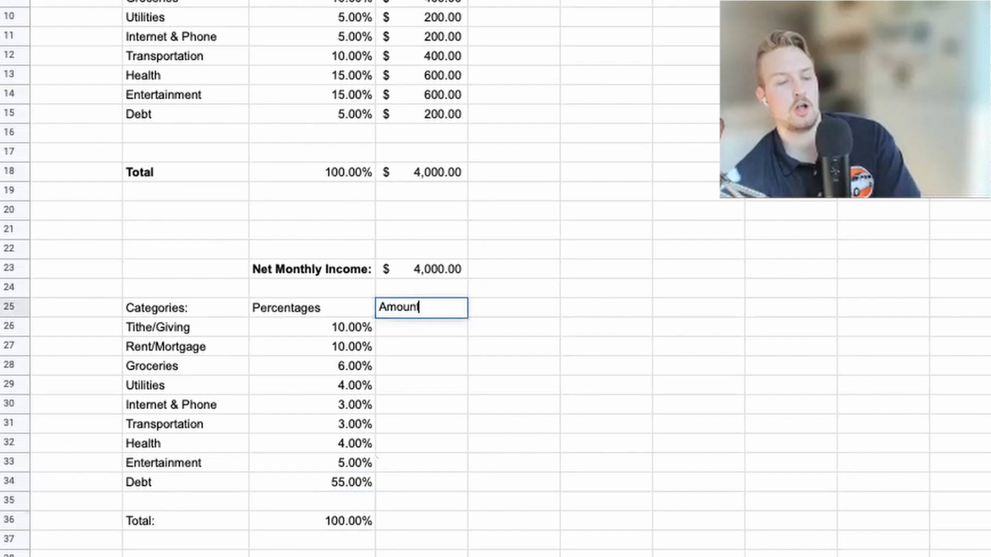
pyautogui.press('Return')
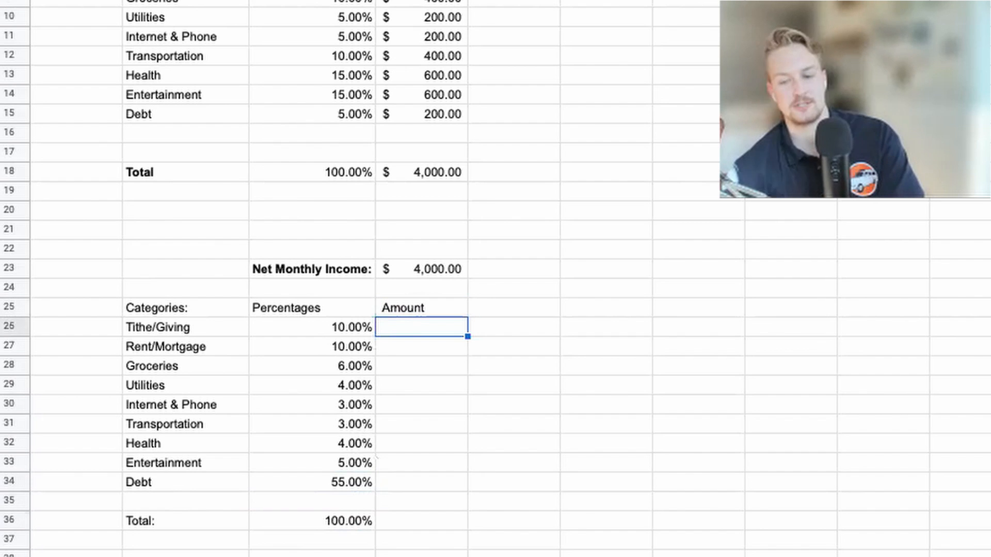
# Step: Calculate the Tithe/Giving amount in D26 with the formula =D$23*C26, keeping the net income row fixed
pyautogui.click(423, 302)
pyautogui.click(420, 325)
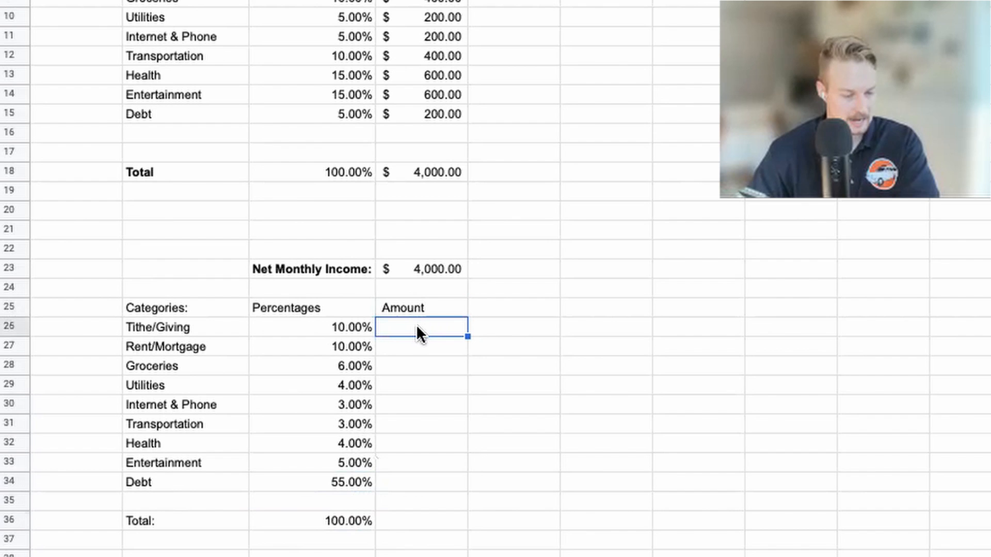
pyautogui.write('=')
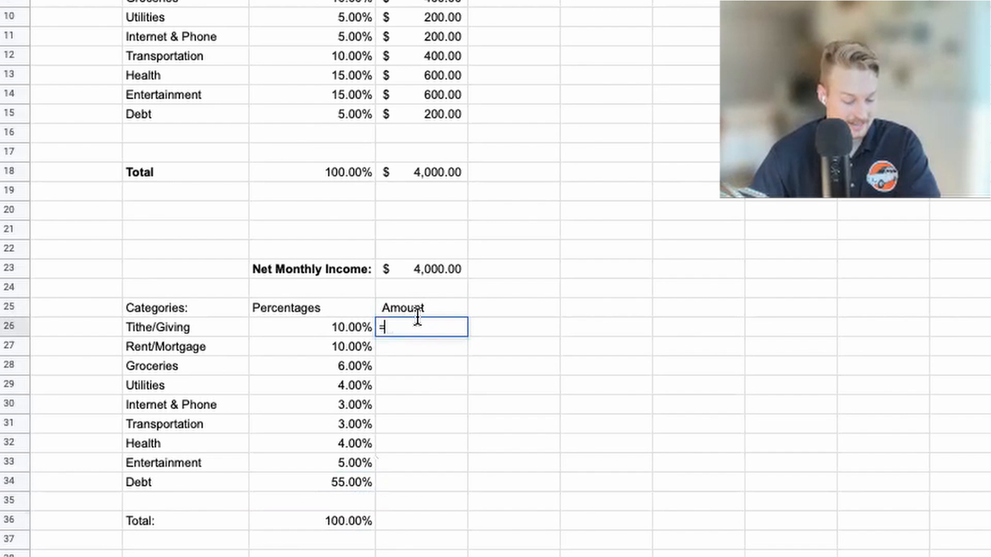
pyautogui.click(416, 267)
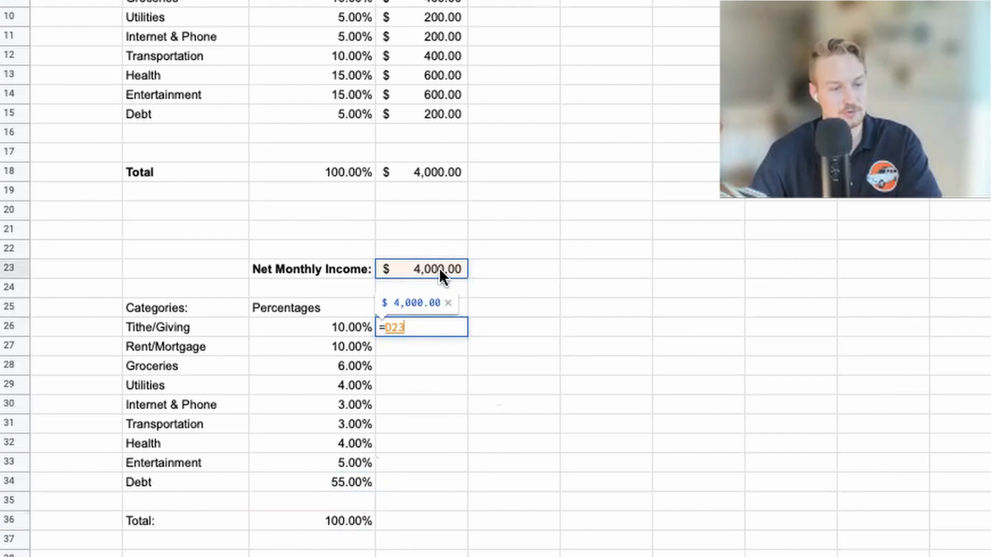
pyautogui.click(391, 331)
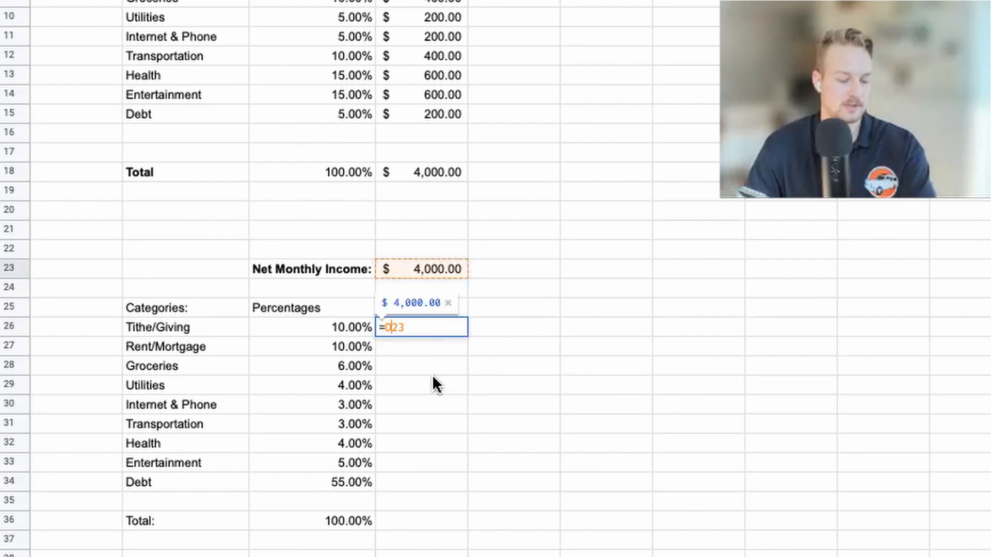
pyautogui.write('$')
pyautogui.click(432, 328)
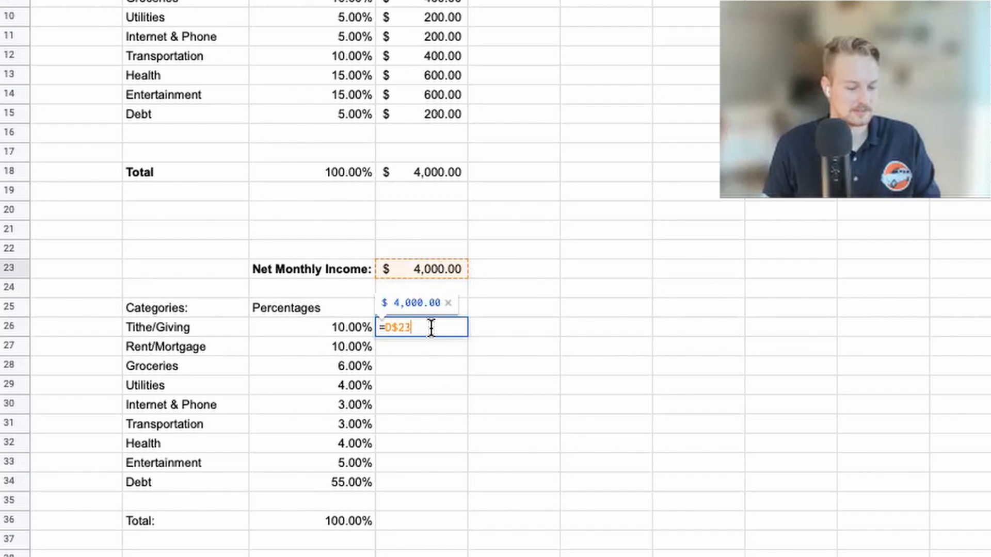
pyautogui.write('*')
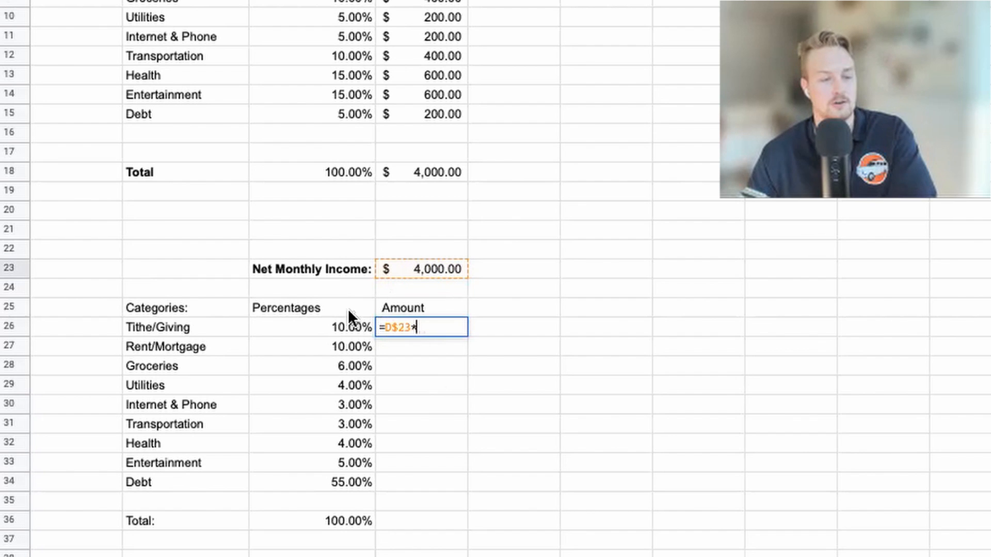
pyautogui.click(352, 324)
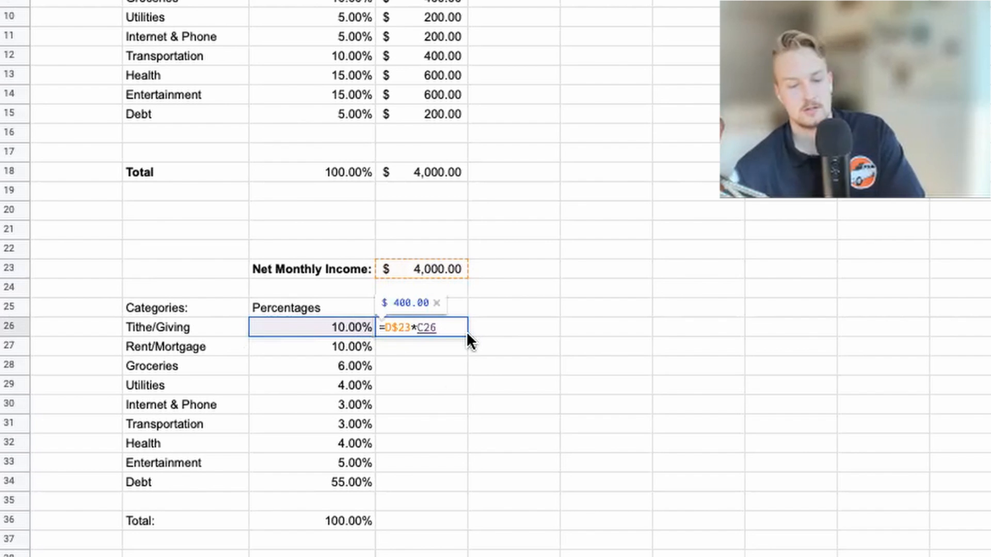
pyautogui.press('Return')
# Step: Copy the D26 amount formula down through D34 for the remaining categories
pyautogui.doubleClick(430, 323)
pyautogui.press('Return')
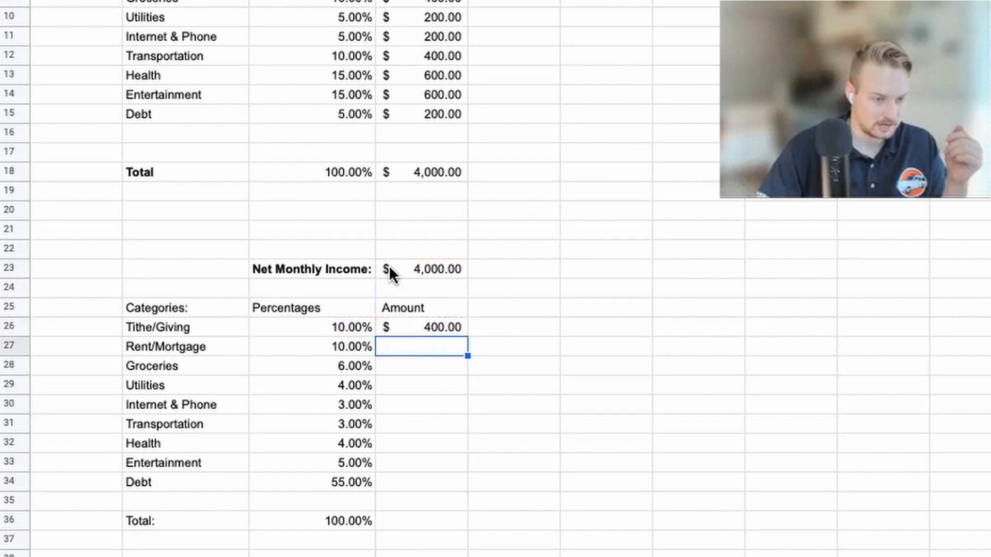
pyautogui.click(434, 327)
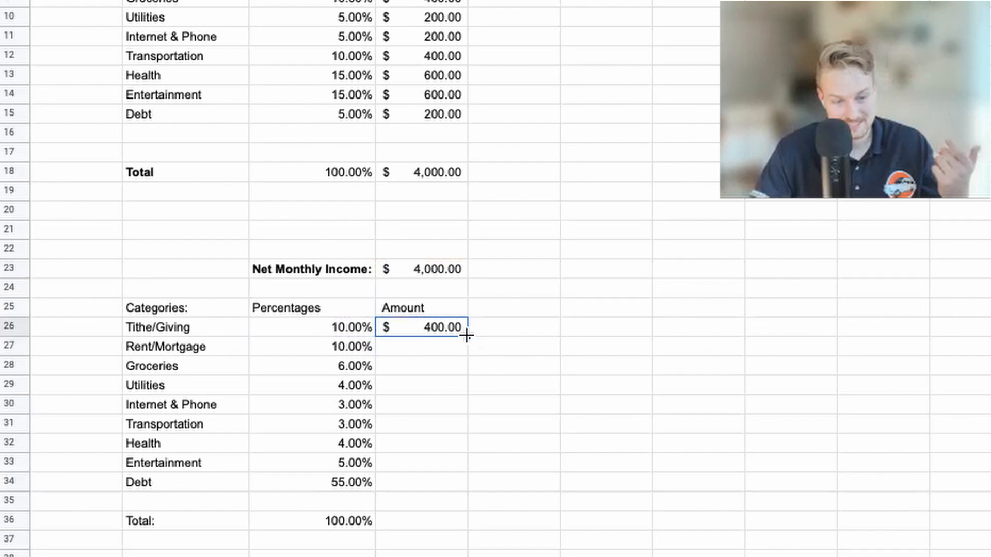
pyautogui.moveTo(466, 336); pyautogui.dragTo(461, 493)
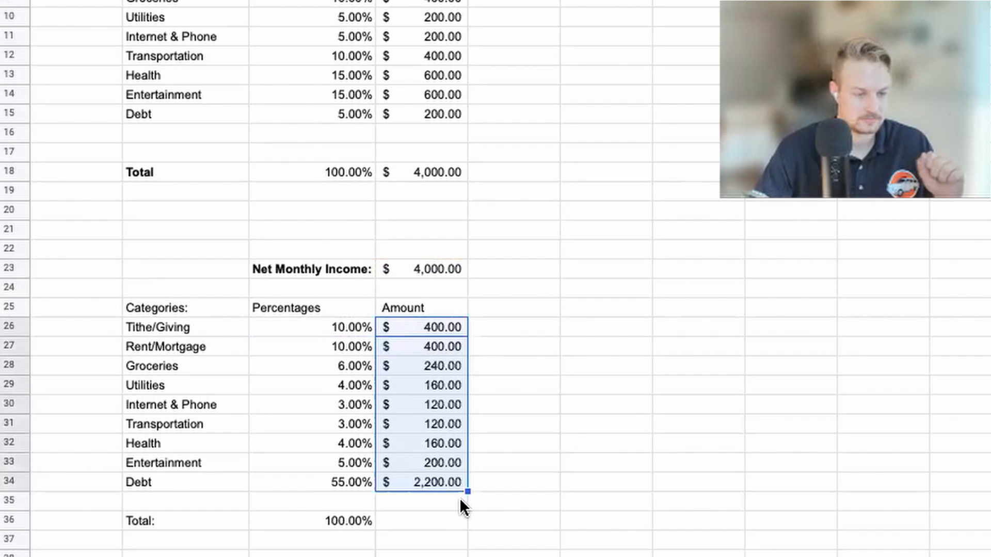
# Step: Make the "Total:" label in B36 bold
pyautogui.click(437, 522)
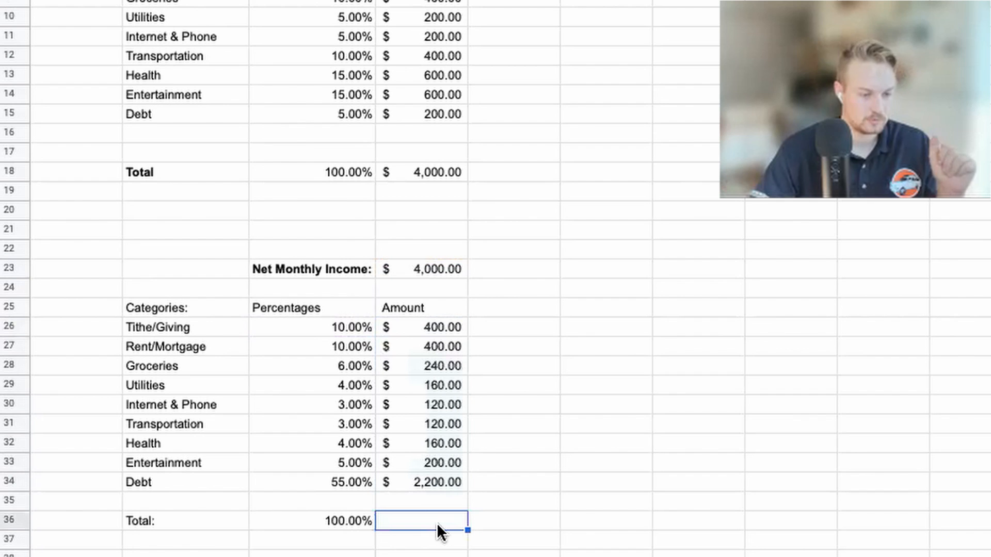
pyautogui.click(220, 522)
pyautogui.hotkey('ctrl', 'b')
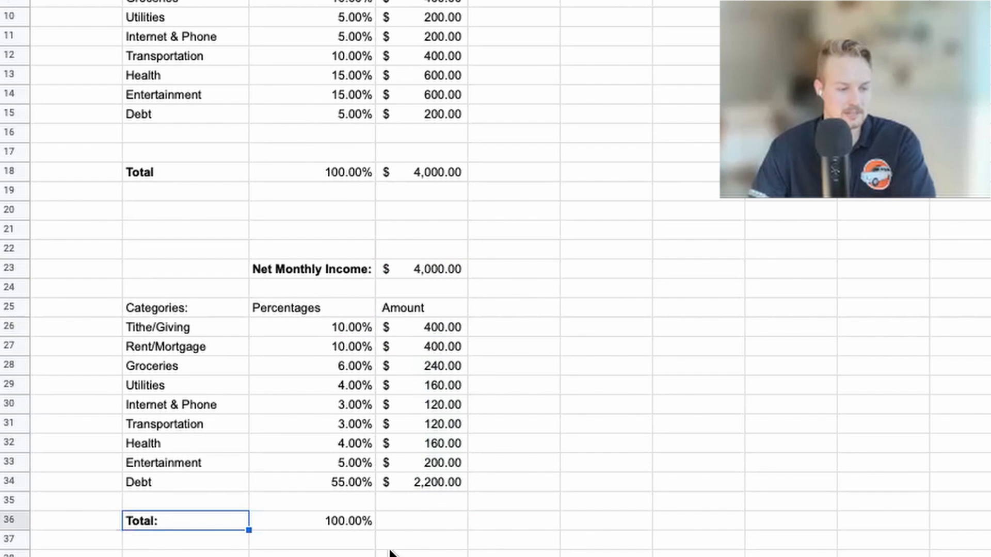
# Step: Total the category amounts in D36 with a SUM formula over D26:D34
pyautogui.click(409, 523)
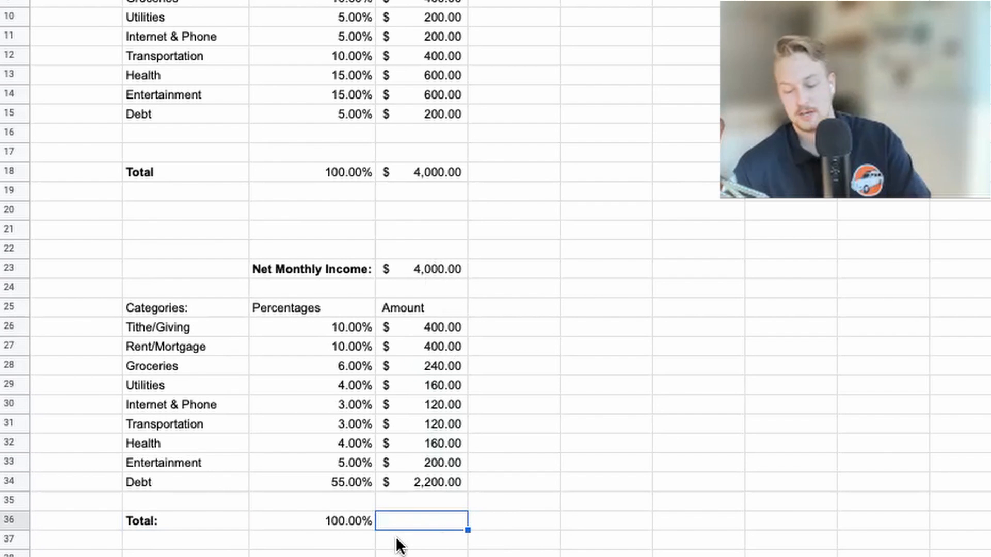
pyautogui.write('=sum')
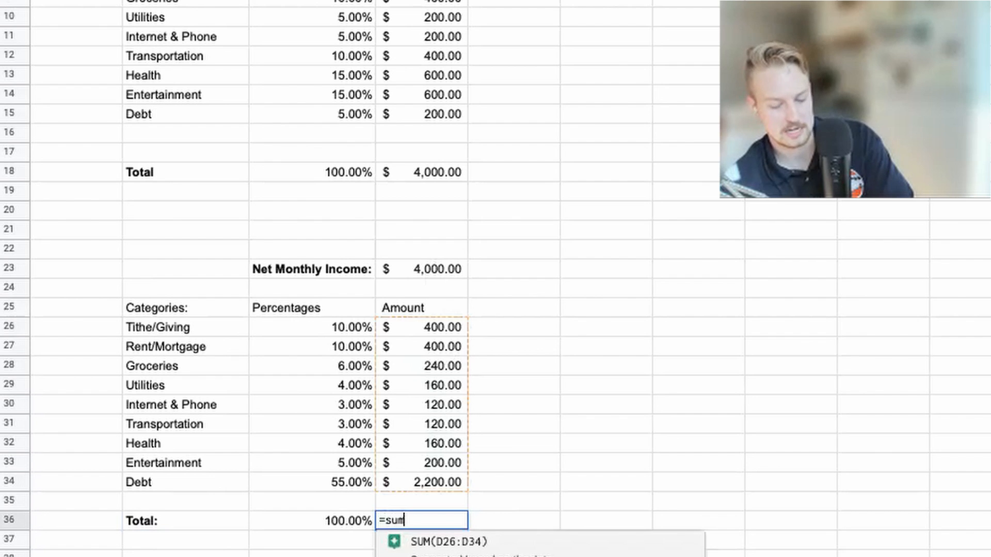
pyautogui.write('(')
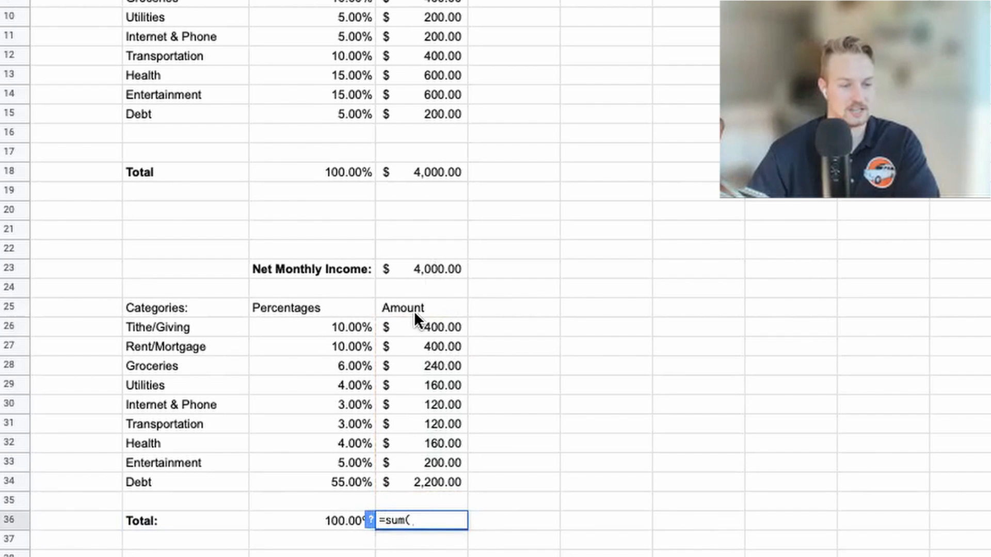
pyautogui.moveTo(429, 323); pyautogui.dragTo(435, 473)
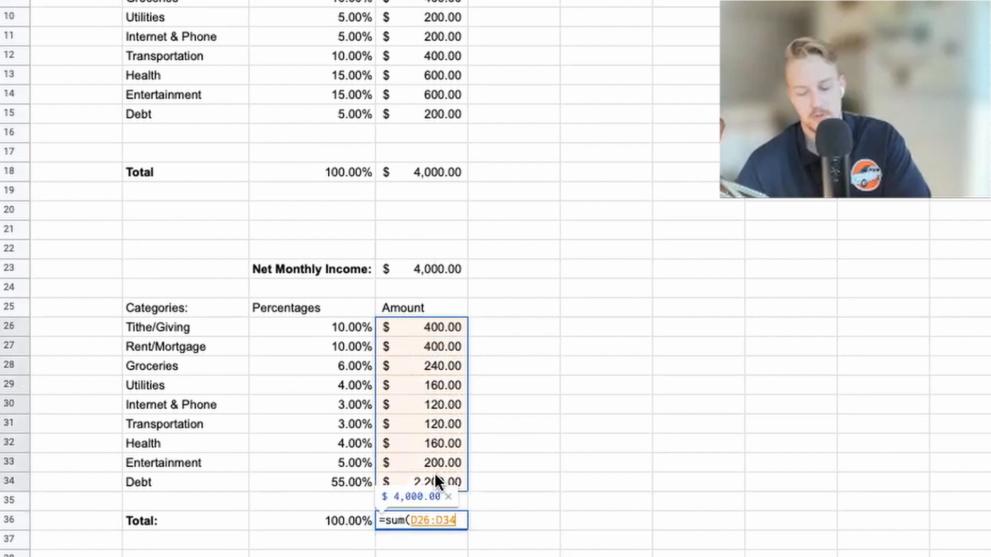
pyautogui.press('Return')
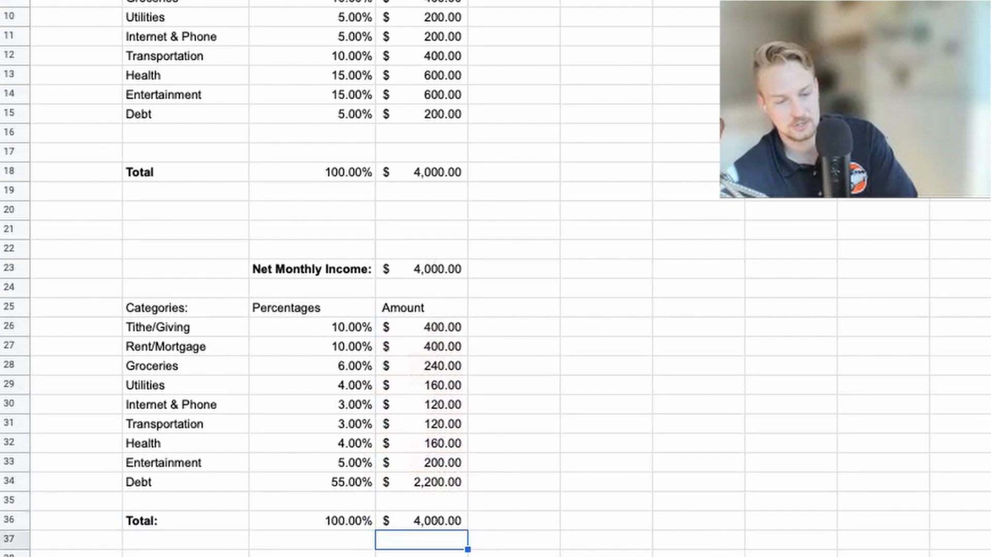
pyautogui.press('Up')
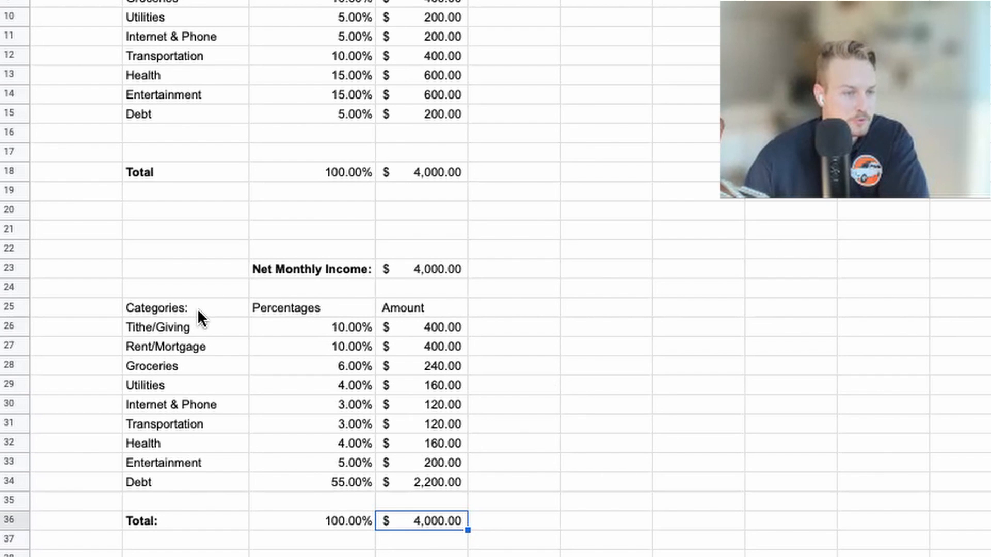
# Step: Give the header row B25:D25 of the new budget table a green fill and white text
pyautogui.moveTo(197, 302); pyautogui.dragTo(428, 309)
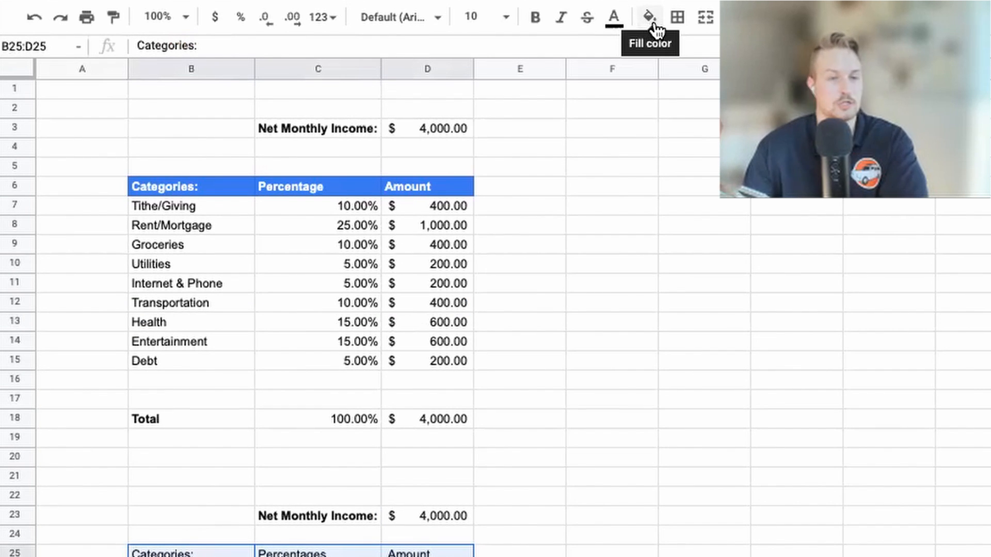
pyautogui.click(655, 26)
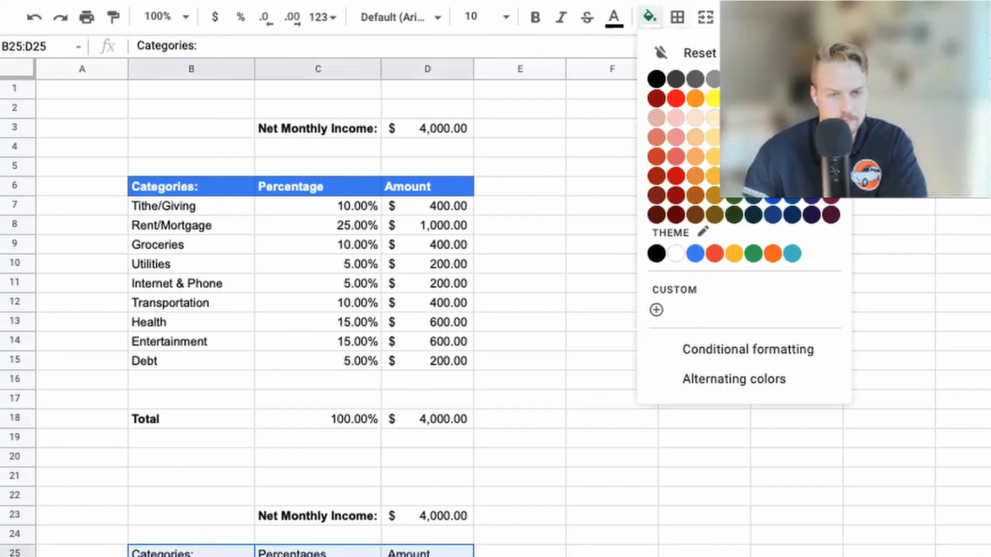
pyautogui.click(734, 157)
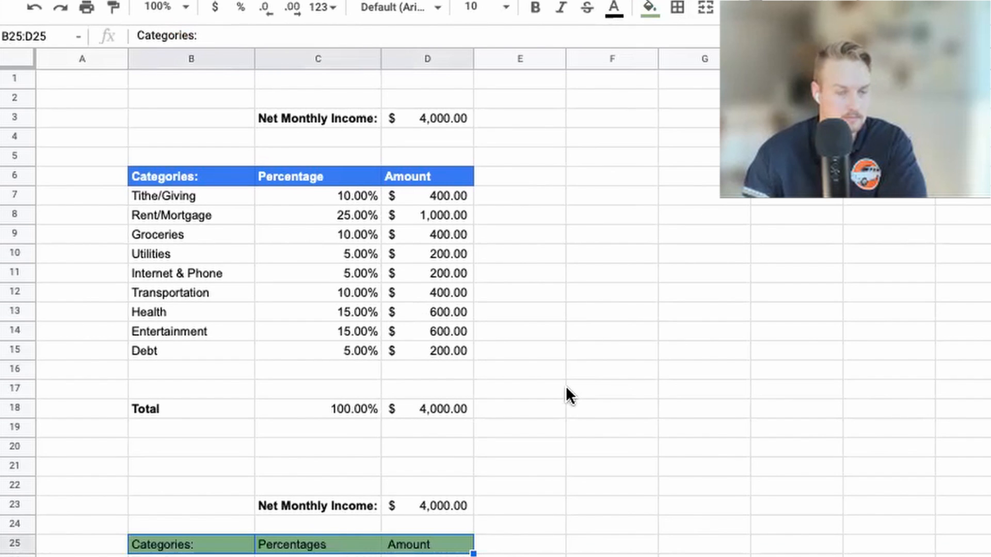
pyautogui.click(616, 21)
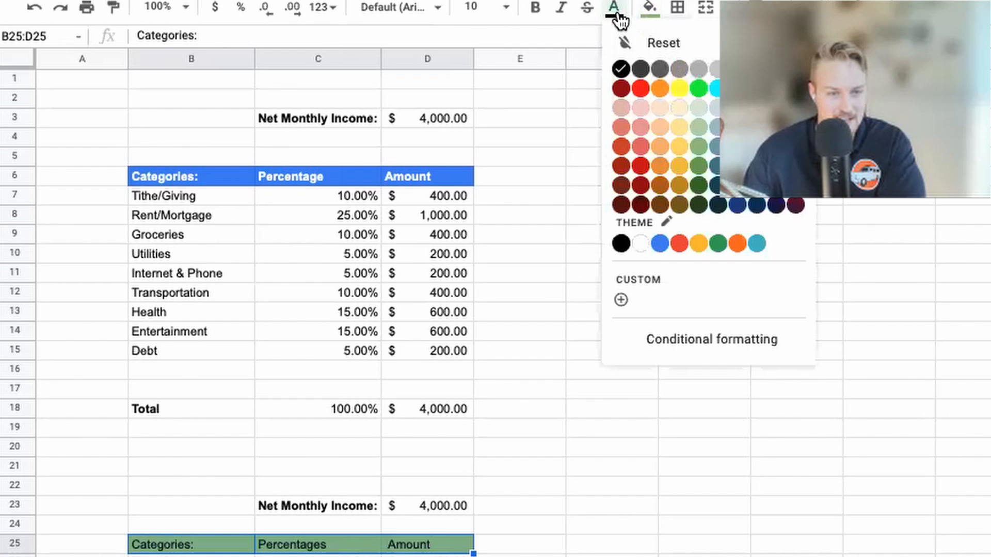
pyautogui.click(796, 68)
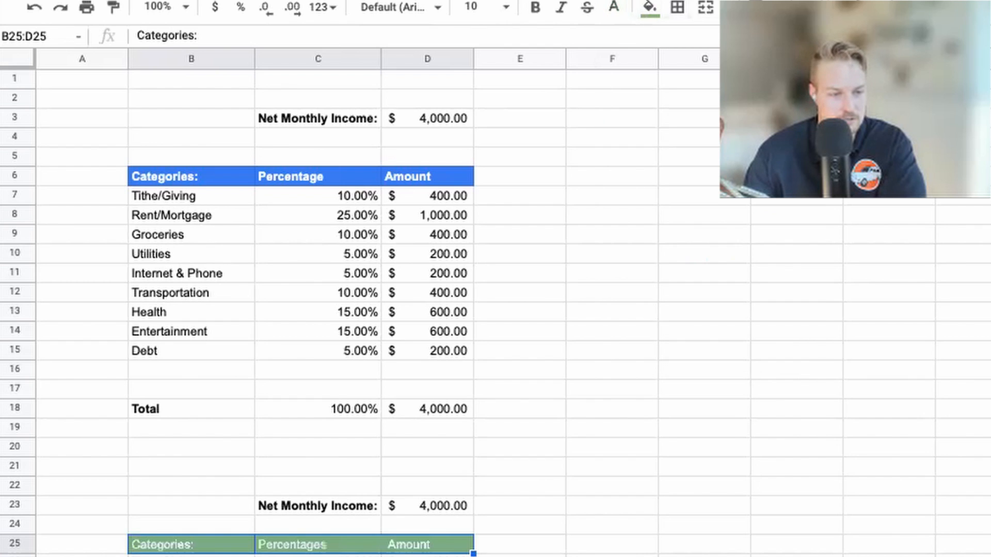
pyautogui.click(351, 556)
pyautogui.moveTo(191, 550); pyautogui.dragTo(408, 549)
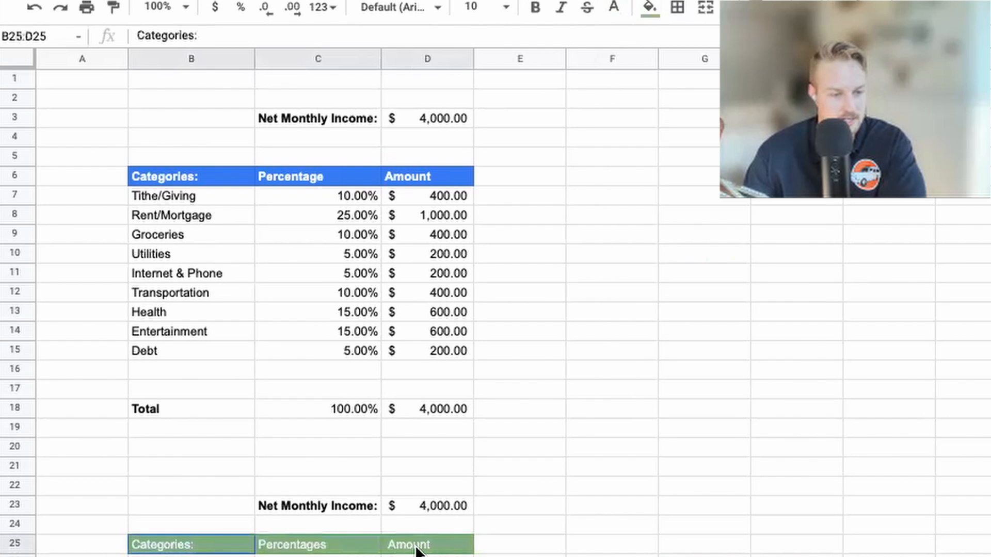
pyautogui.click(318, 556)
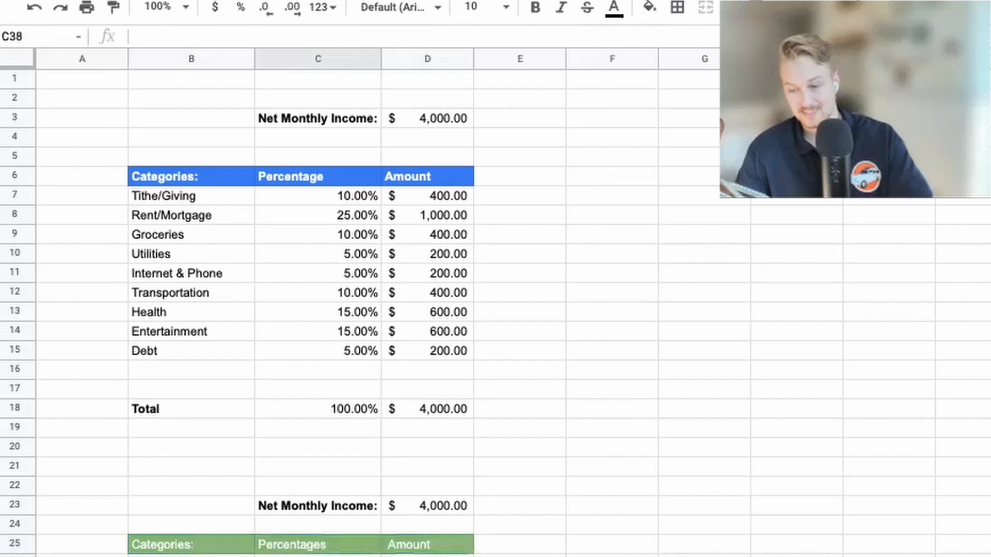